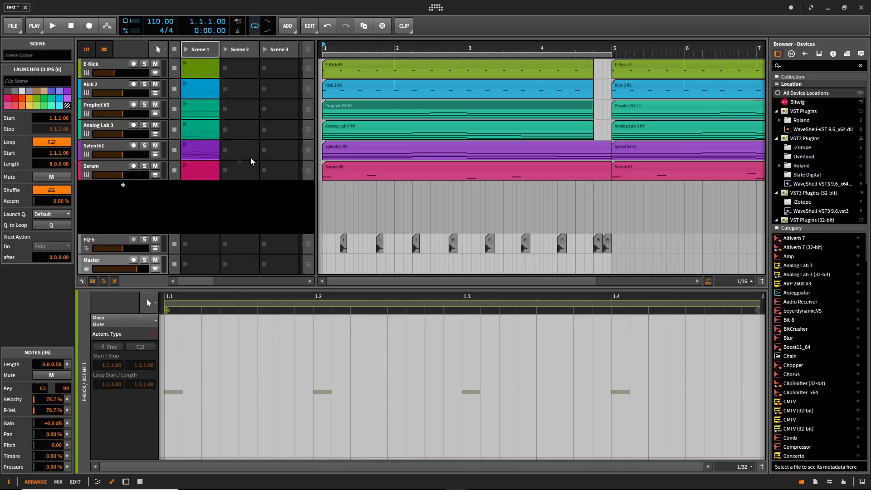
Widen the arranger beside the clip launcher, enlarge the lower editor, and fit all clips up to bar 9 in the timeline.
{"action": "left_click_drag", "start_coordinate": [315, 251], "coordinate": [271, 226]}
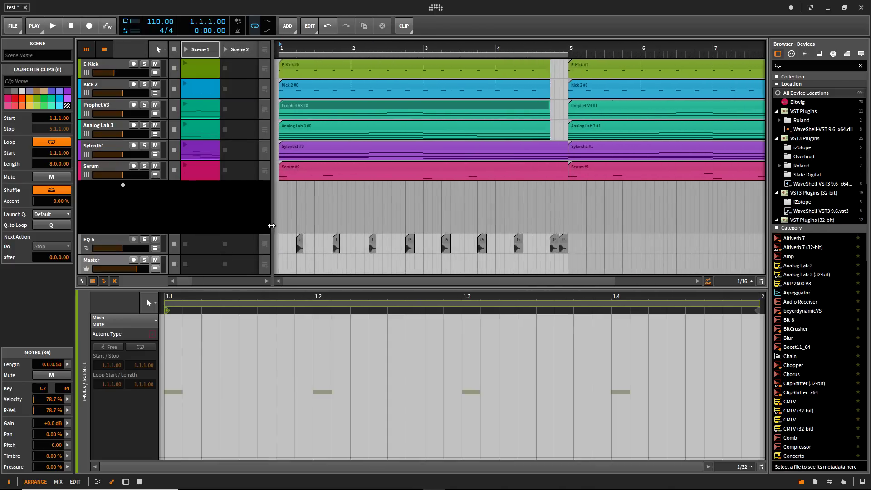
{"action": "left_click_drag", "start_coordinate": [272, 290], "coordinate": [273, 272]}
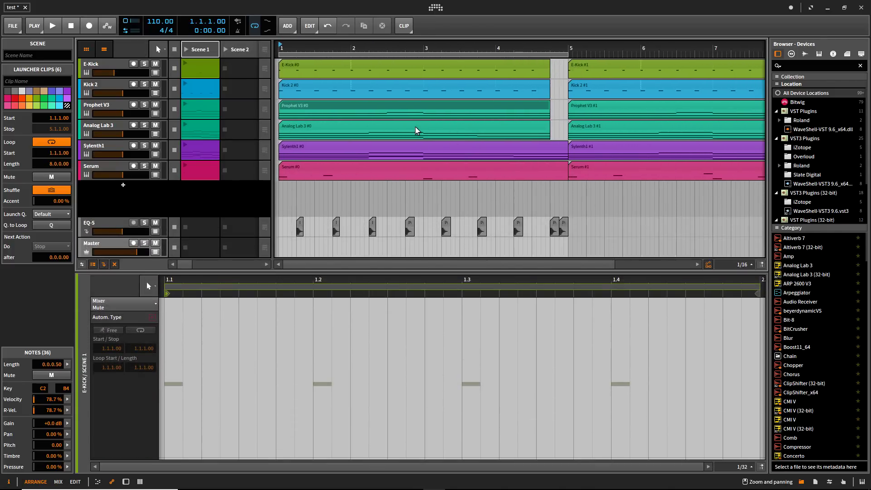
{"action": "left_click_drag", "start_coordinate": [417, 48], "coordinate": [400, 45]}
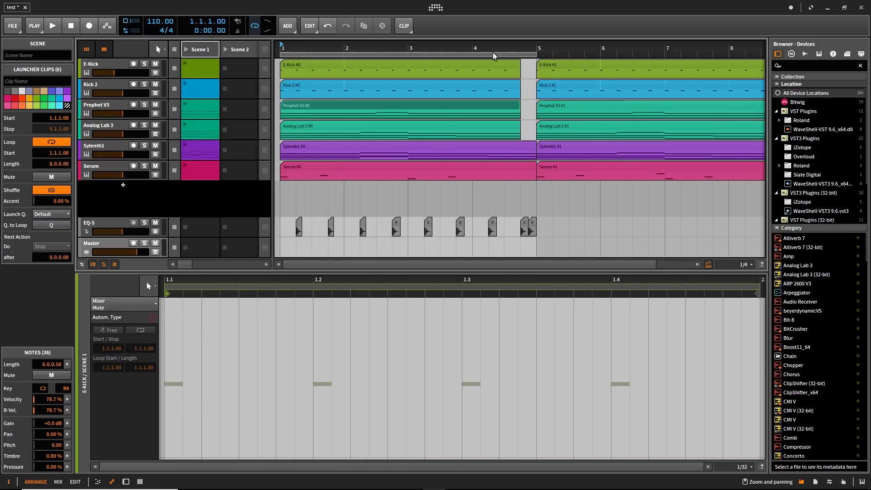
{"action": "scroll", "coordinate": [494, 56], "scroll_direction": "down", "scroll_amount": 5}
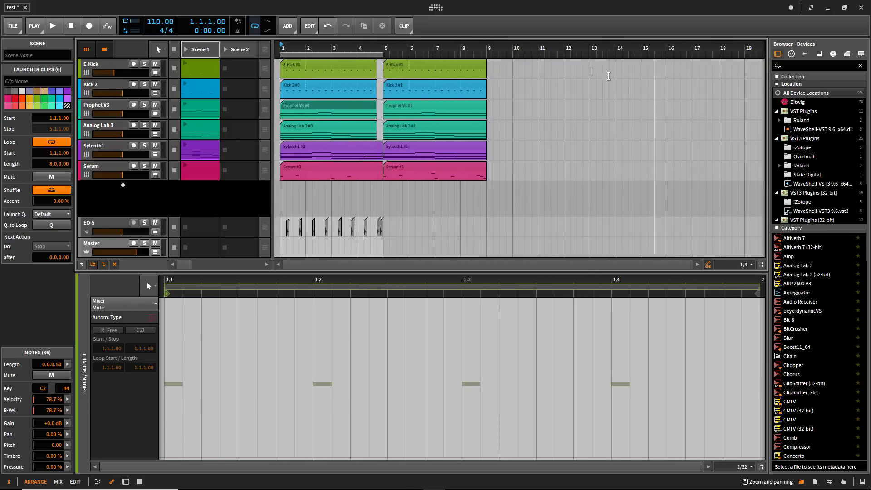
{"action": "scroll", "coordinate": [608, 76], "scroll_direction": "down", "scroll_amount": 5}
{"action": "left_click_drag", "start_coordinate": [416, 88], "coordinate": [719, 55]}
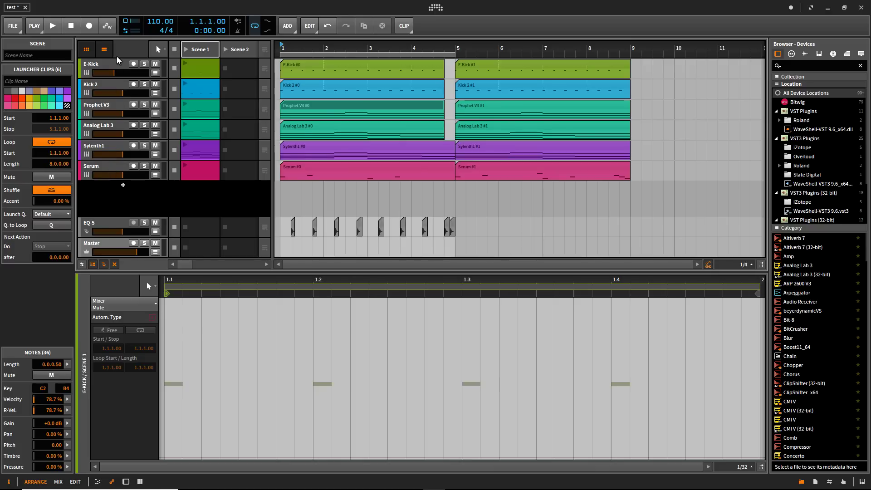
Go through the Prophet V3, Analog Lab 3, Sylenth1 and Serum tracks one by one to view their track settings.
{"action": "left_click", "coordinate": [109, 110]}
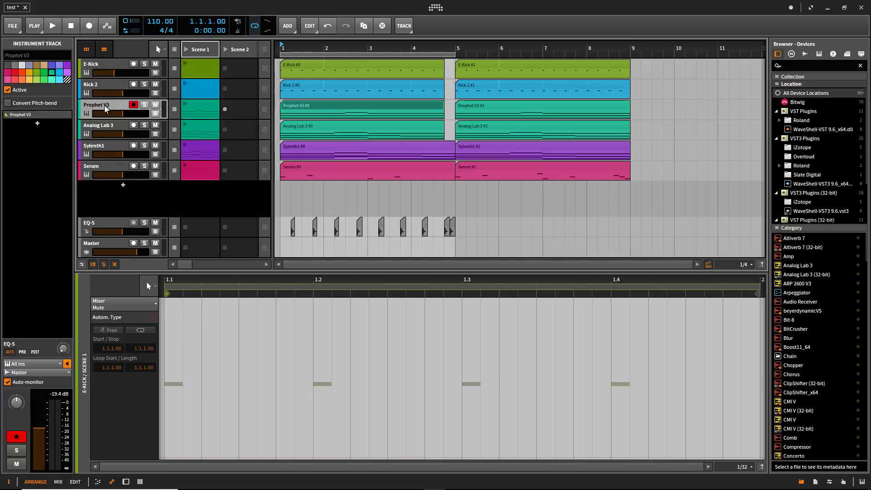
{"action": "left_click", "coordinate": [108, 127]}
{"action": "left_click", "coordinate": [104, 148]}
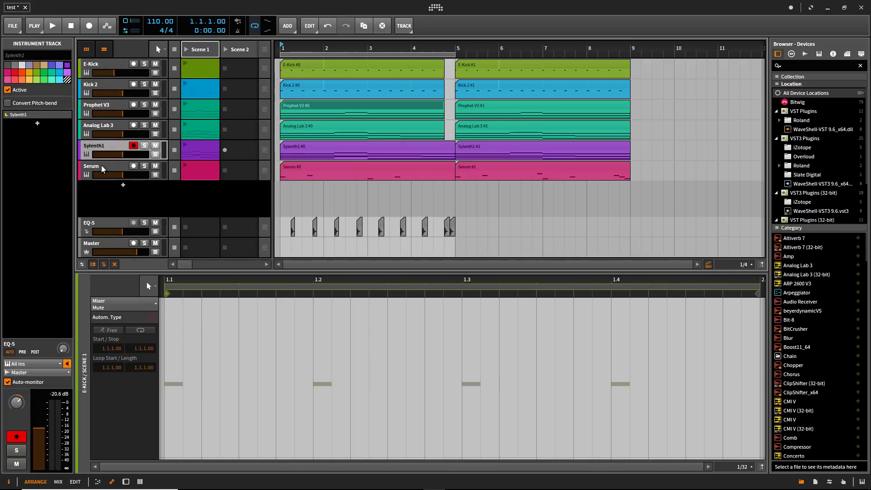
{"action": "left_click", "coordinate": [102, 169]}
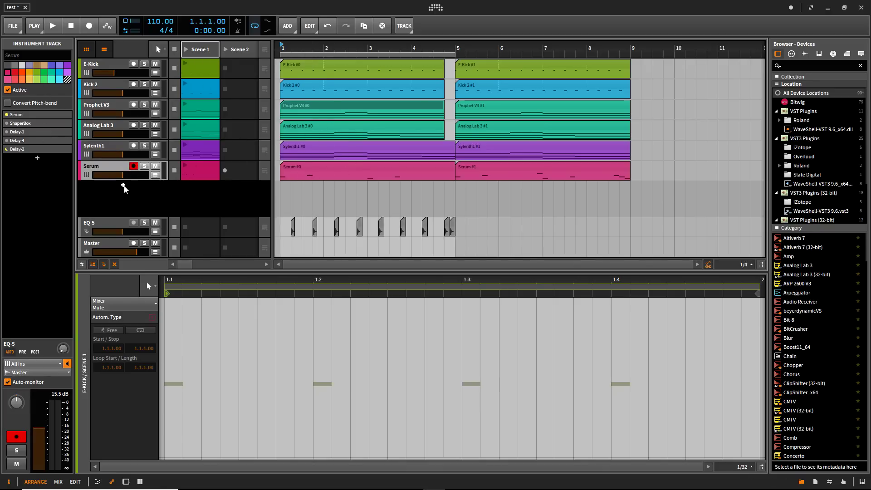
Add an instrument track below Serum with the Concerto instrument loaded, and close the plug-in window.
{"action": "double_click", "coordinate": [127, 189]}
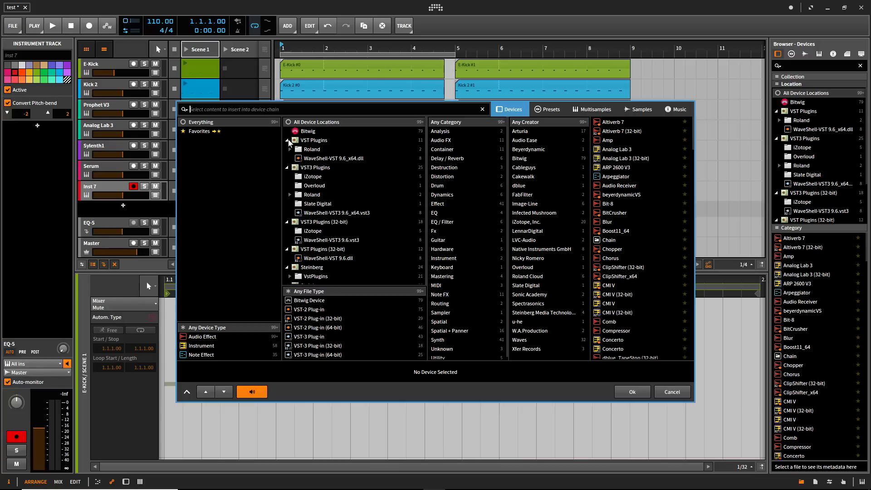
{"action": "left_click", "coordinate": [213, 346]}
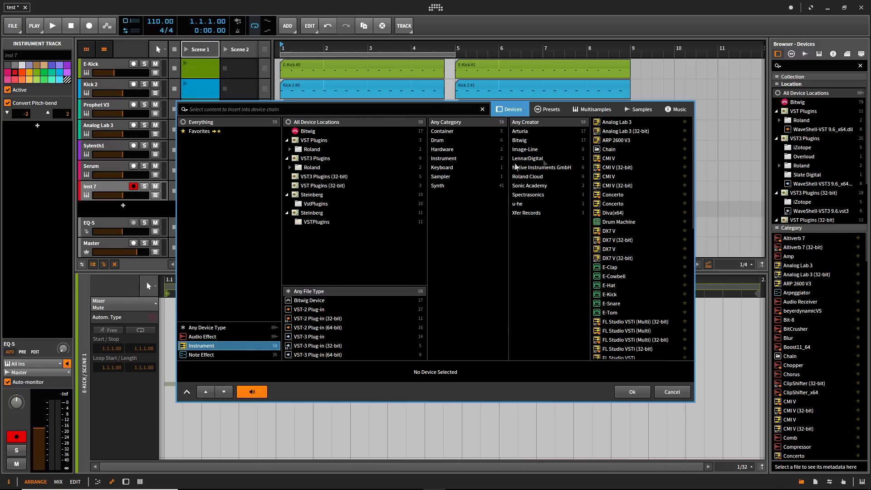
{"action": "left_click", "coordinate": [620, 196]}
{"action": "left_click", "coordinate": [631, 393]}
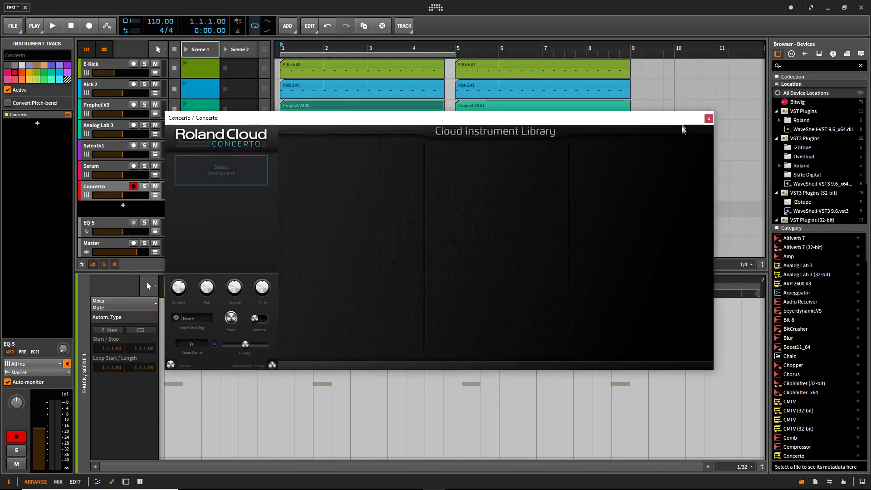
{"action": "left_click", "coordinate": [708, 119]}
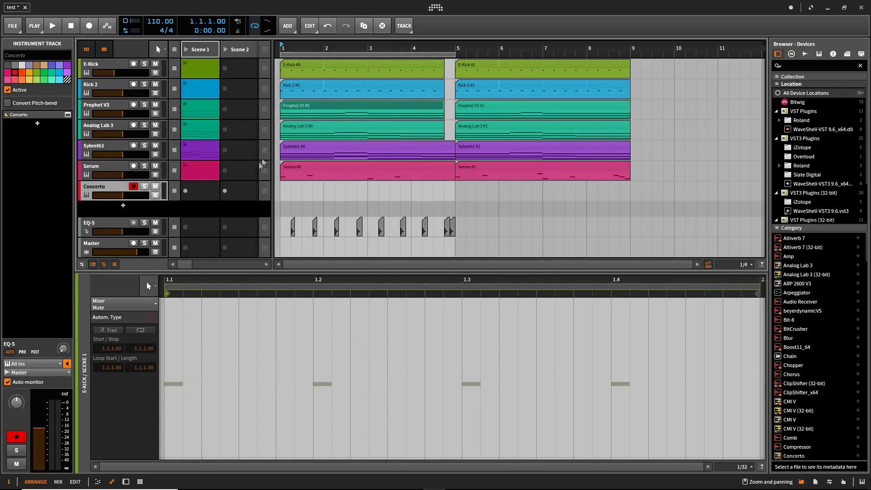
Create a one-bar clip at bar 1 on the Concerto track and show it in the note editor.
{"action": "double_click", "coordinate": [298, 191]}
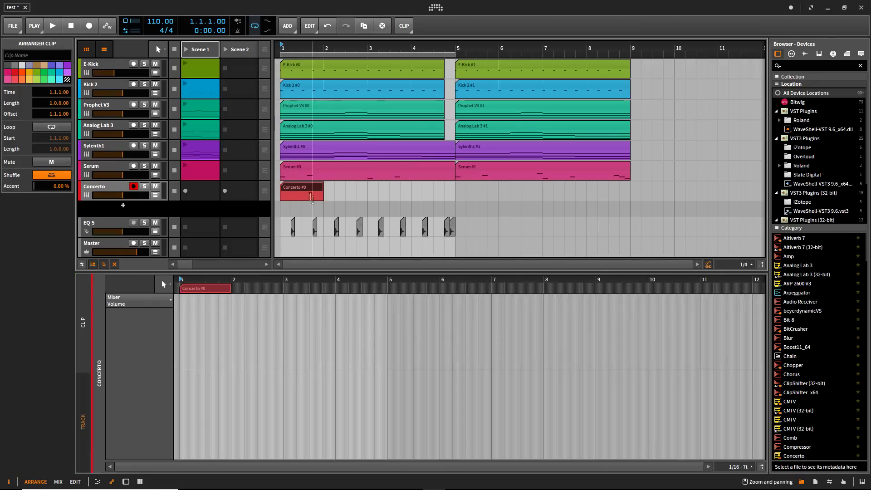
{"action": "left_click", "coordinate": [290, 194]}
{"action": "double_click", "coordinate": [289, 194]}
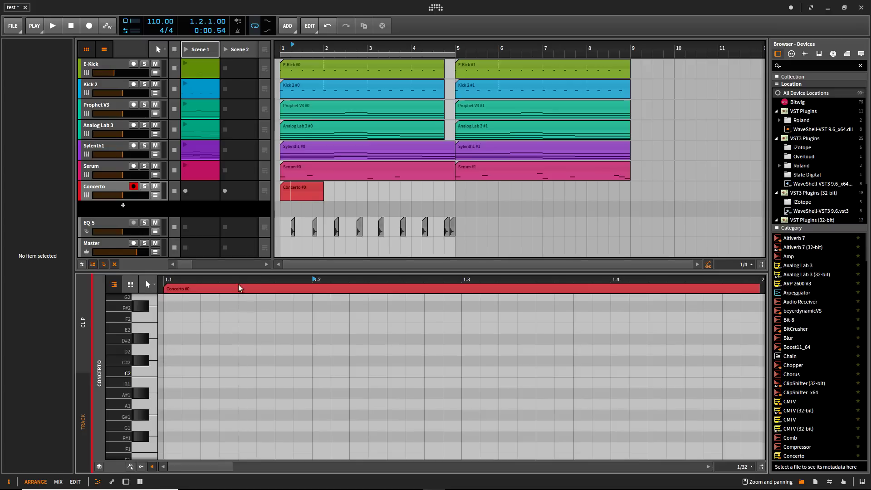
Add four short D2 notes half a beat apart from 1.1 in the Concerto clip, and give the arranger more height.
{"action": "mouse_move", "coordinate": [149, 341]}
{"action": "left_mouse_down"}
{"action": "mouse_move", "coordinate": [146, 334]}
{"action": "mouse_move", "coordinate": [147, 397]}
{"action": "left_mouse_up"}
{"action": "double_click", "coordinate": [171, 349]}
{"action": "double_click", "coordinate": [250, 349]}
{"action": "double_click", "coordinate": [323, 350]}
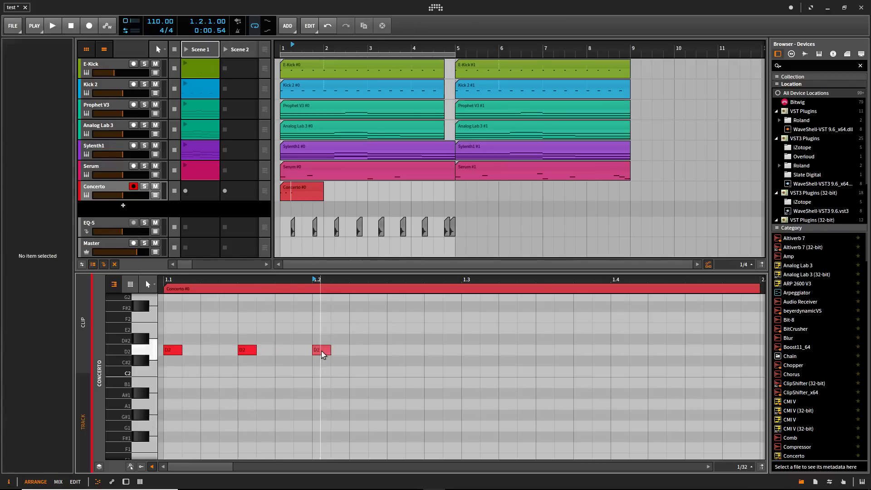
{"action": "double_click", "coordinate": [395, 350]}
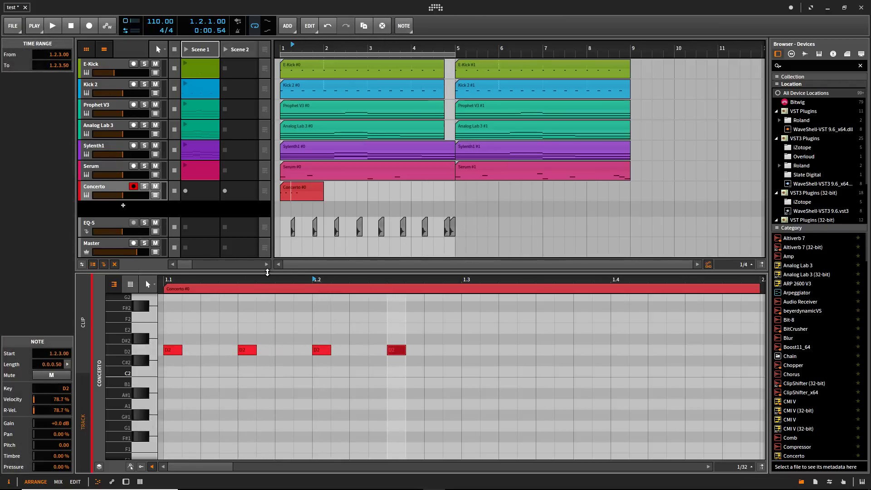
{"action": "left_click_drag", "start_coordinate": [266, 277], "coordinate": [266, 301]}
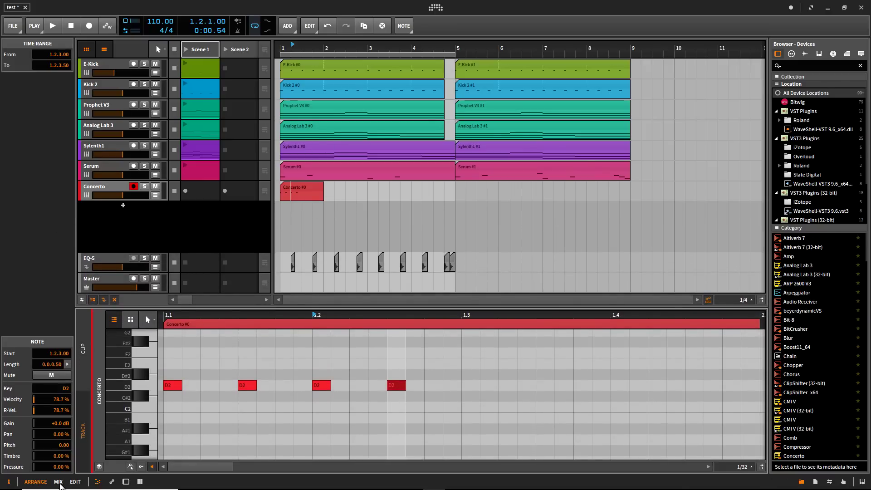
In the Mix layout, add the Delay-1 audio effect after the Prophet V3 instrument on its track.
{"action": "left_click", "coordinate": [58, 482]}
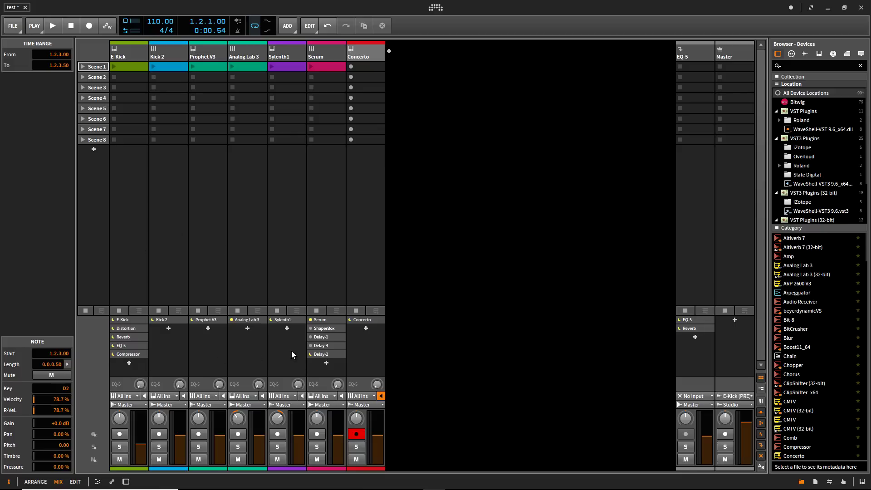
{"action": "left_click", "coordinate": [208, 329]}
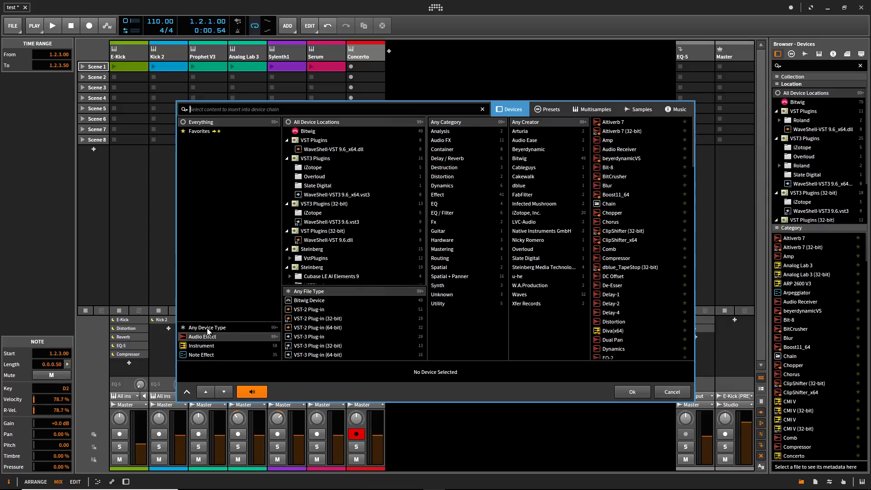
{"action": "left_click", "coordinate": [203, 338]}
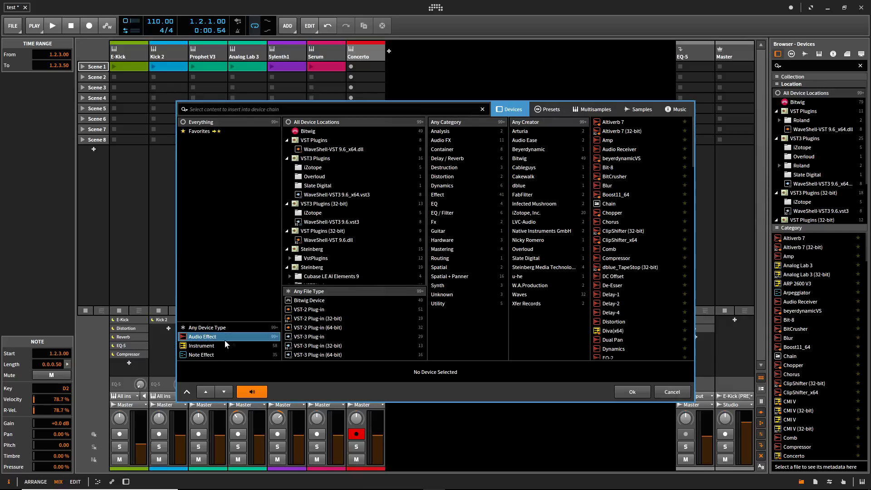
{"action": "left_click", "coordinate": [610, 294]}
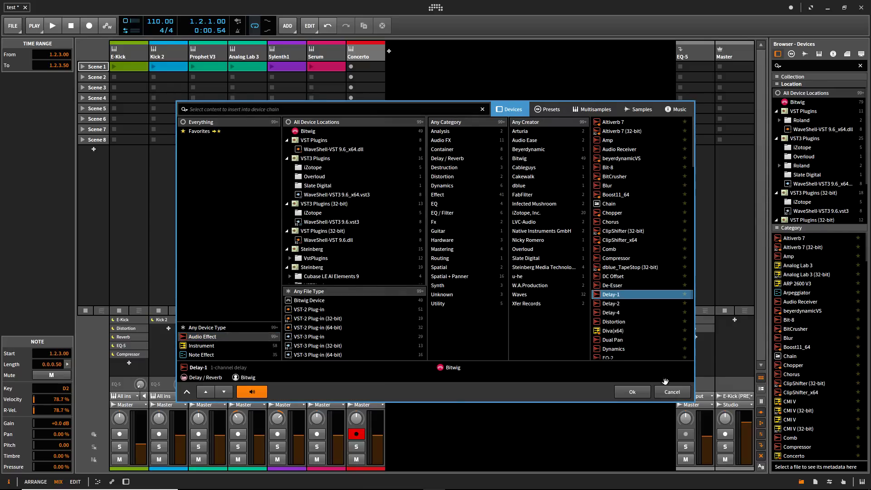
{"action": "left_click", "coordinate": [633, 392]}
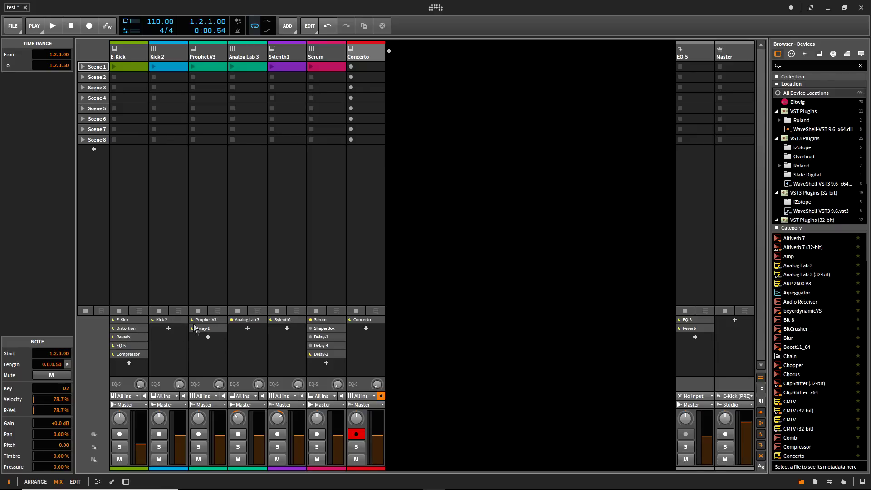
Show the controls of the Prophet V3 track's Delay-1 and toggle the device off and back on.
{"action": "left_click", "coordinate": [210, 328]}
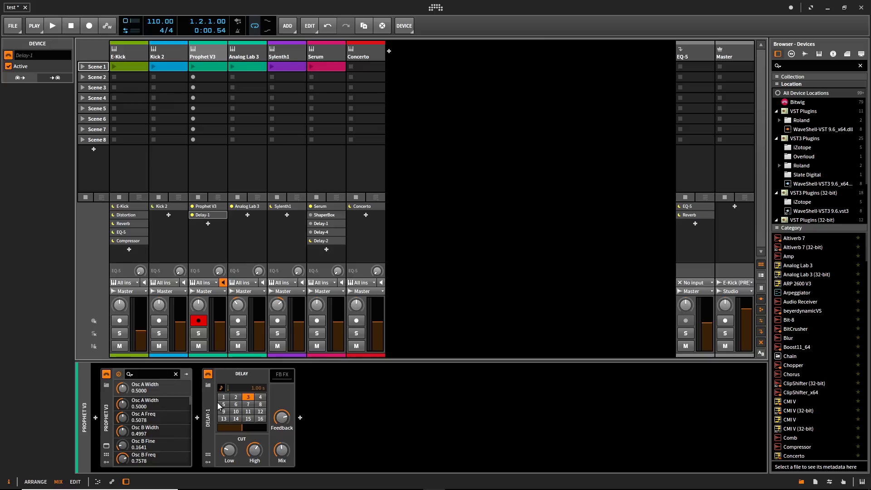
{"action": "left_click", "coordinate": [208, 374]}
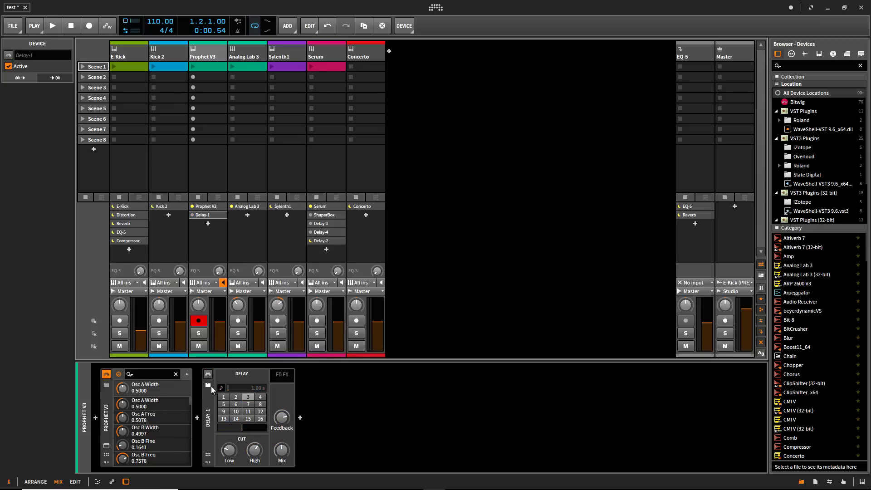
{"action": "left_click", "coordinate": [208, 374]}
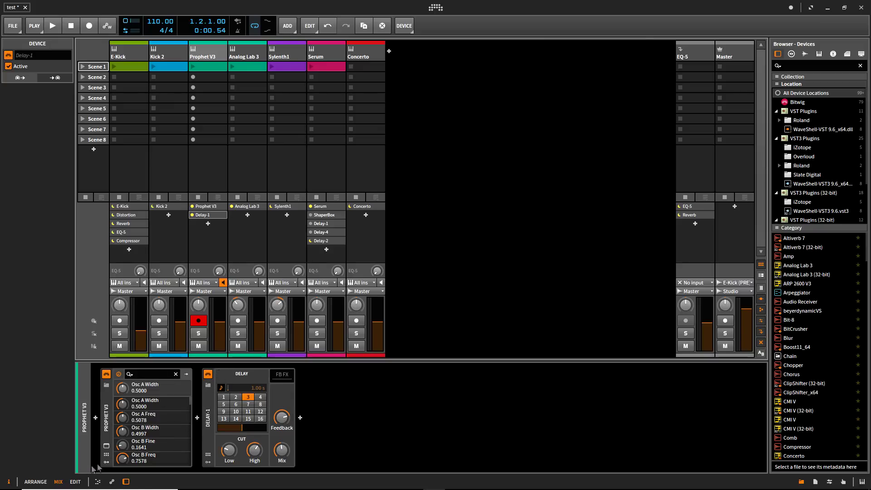
Switch through the layouts to Edit and examine the Prophet V3 clips' notes across bars and pitches.
{"action": "left_click", "coordinate": [35, 482]}
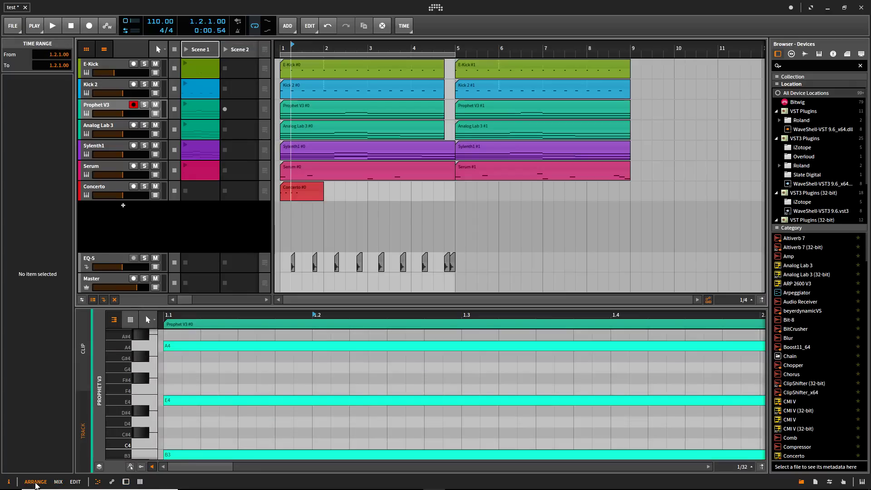
{"action": "left_click", "coordinate": [58, 483]}
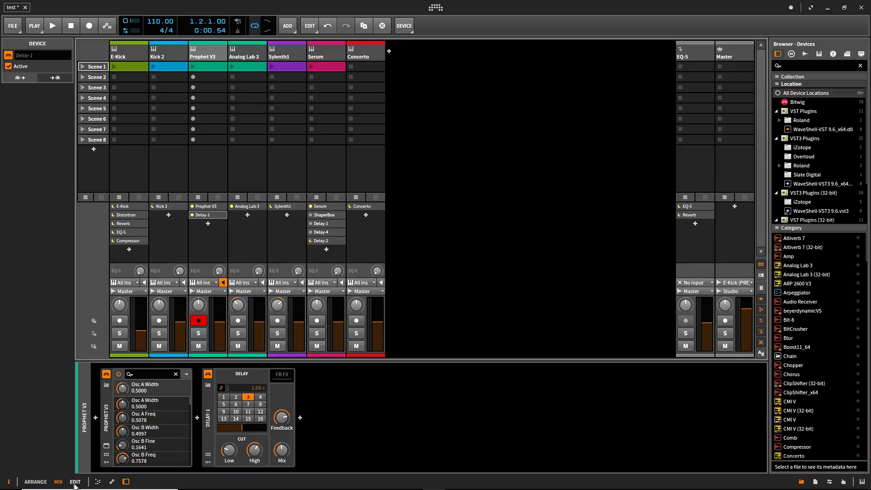
{"action": "left_click", "coordinate": [75, 483]}
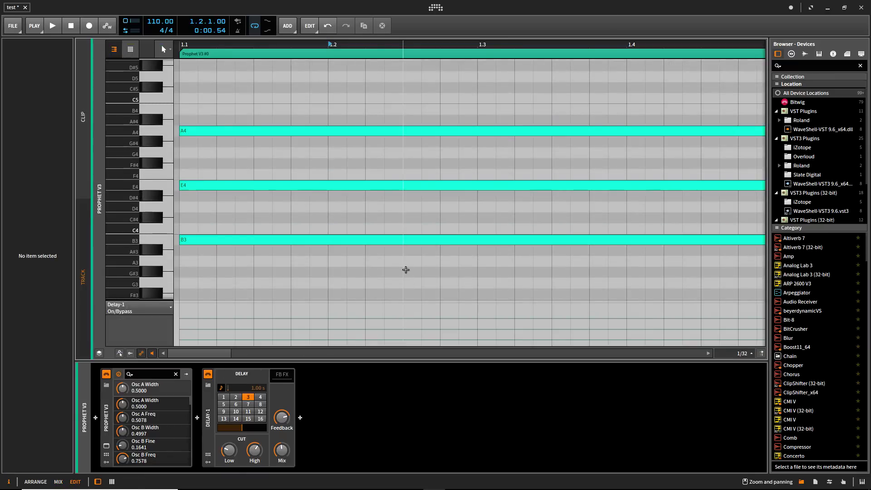
{"action": "scroll", "coordinate": [405, 201], "scroll_direction": "up", "scroll_amount": 3}
{"action": "scroll", "coordinate": [409, 202], "scroll_direction": "down", "scroll_amount": 3}
{"action": "left_click_drag", "start_coordinate": [320, 44], "coordinate": [211, 44]}
{"action": "left_click_drag", "start_coordinate": [284, 44], "coordinate": [253, 44]}
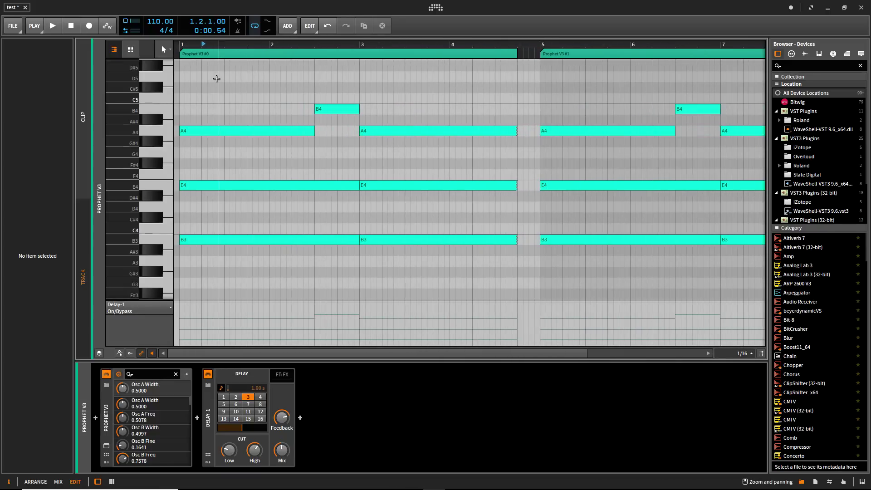
{"action": "scroll", "coordinate": [134, 115], "scroll_direction": "up", "scroll_amount": 6}
{"action": "scroll", "coordinate": [134, 115], "scroll_direction": "down", "scroll_amount": 9}
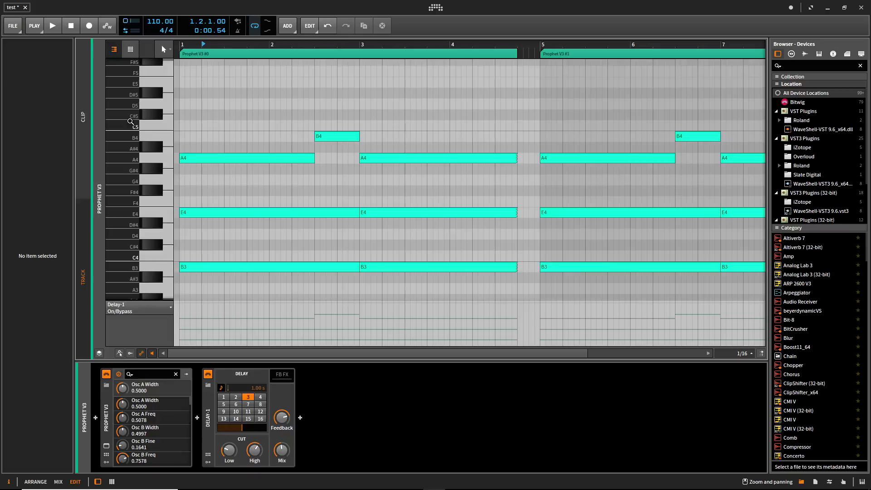
{"action": "scroll", "coordinate": [131, 180], "scroll_direction": "up", "scroll_amount": 3}
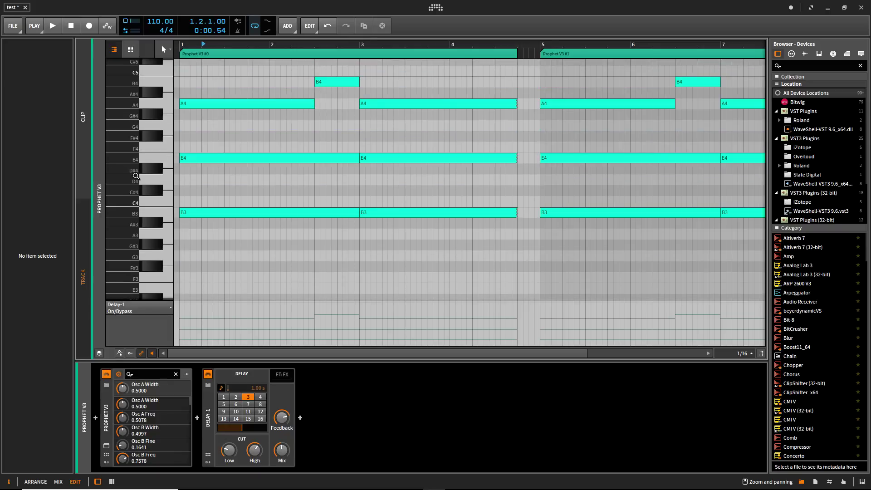
Return to the Arrange layout and switch the lower editor from notes to automation for the Prophet V3 track.
{"action": "left_click", "coordinate": [82, 137]}
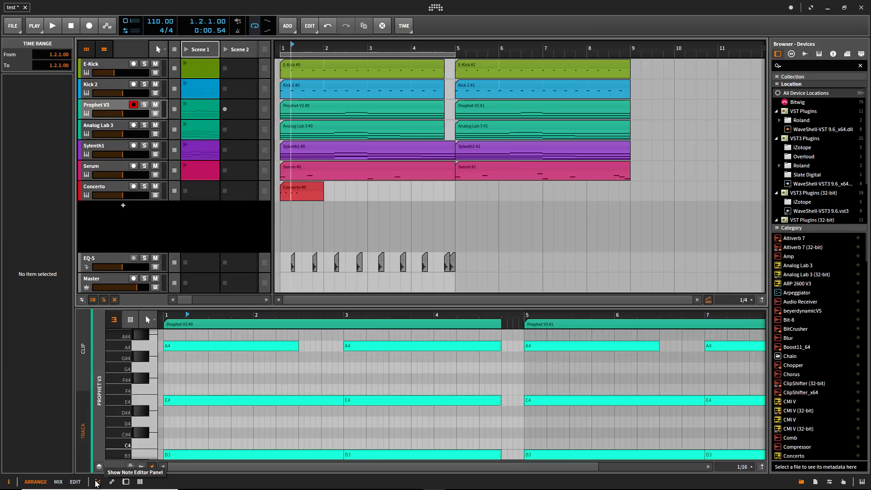
{"action": "left_click", "coordinate": [111, 481]}
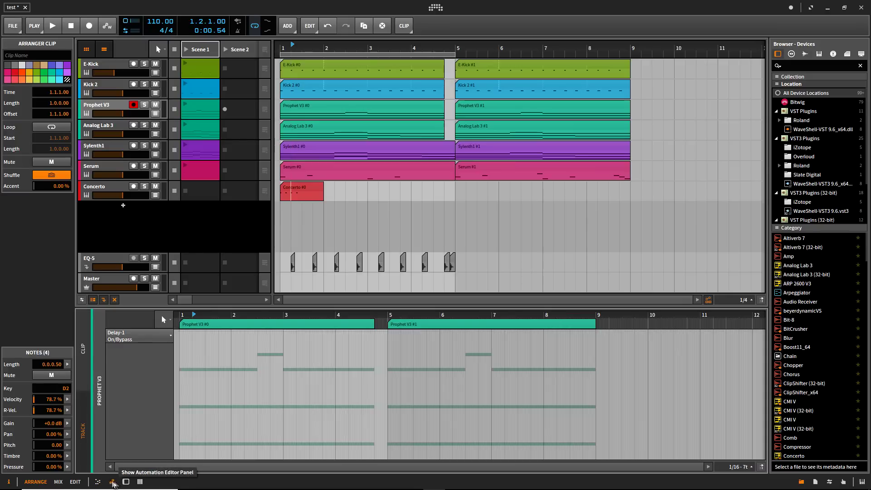
{"action": "left_click", "coordinate": [112, 481]}
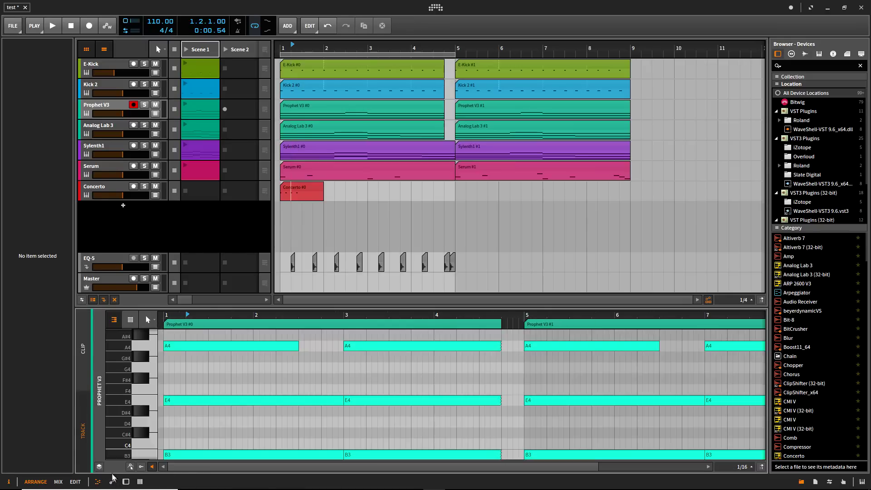
{"action": "left_click", "coordinate": [112, 482]}
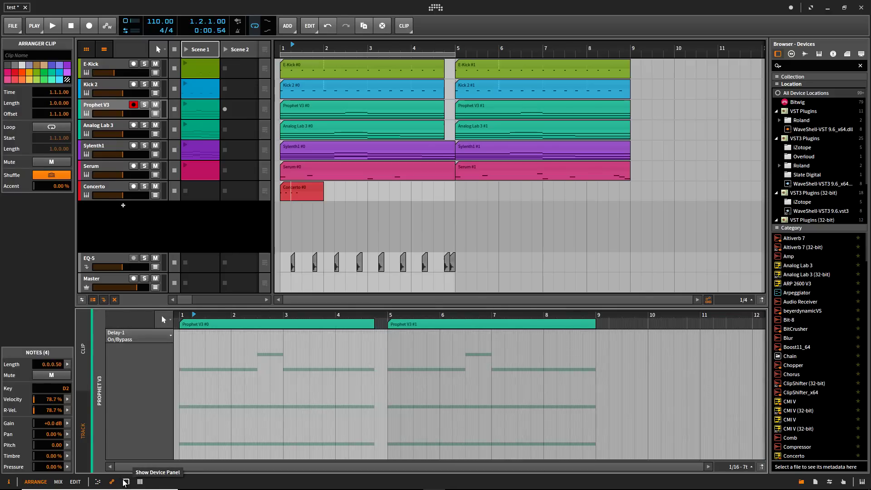
Show the Prophet V3 track's device chain in the Arrange layout, and open and close the instrument's plugin window.
{"action": "left_click", "coordinate": [126, 482]}
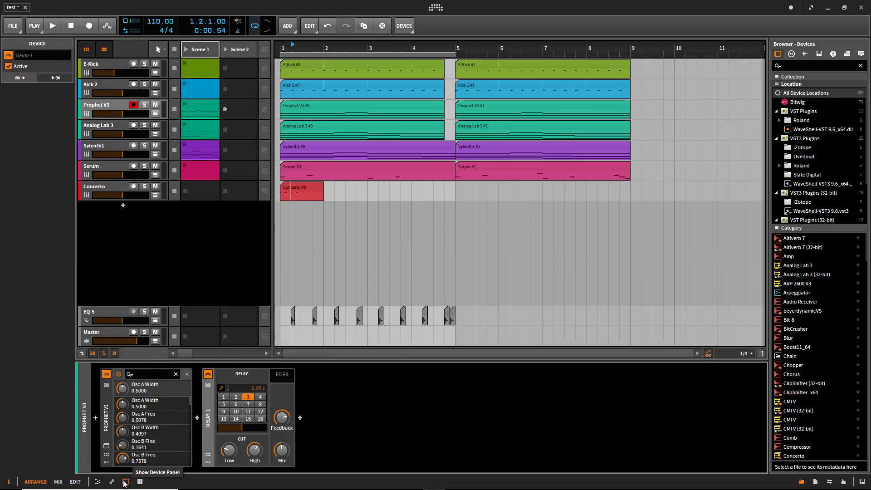
{"action": "left_click", "coordinate": [106, 446]}
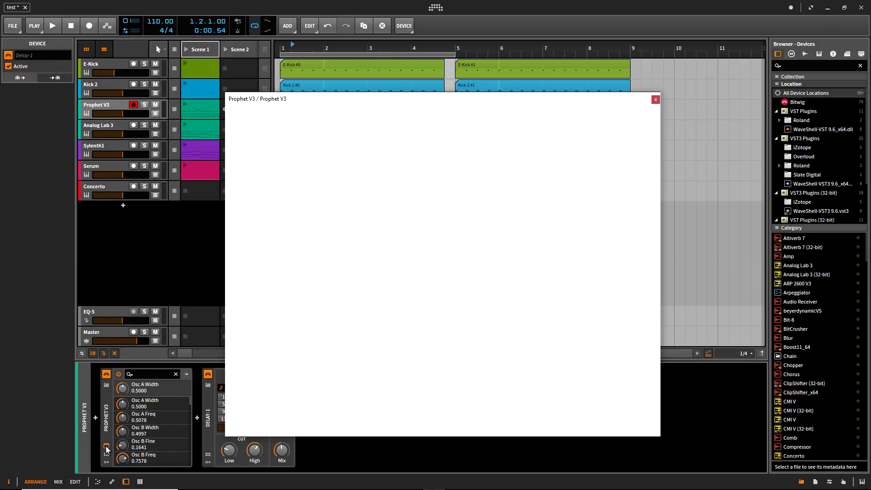
{"action": "left_click", "coordinate": [656, 101]}
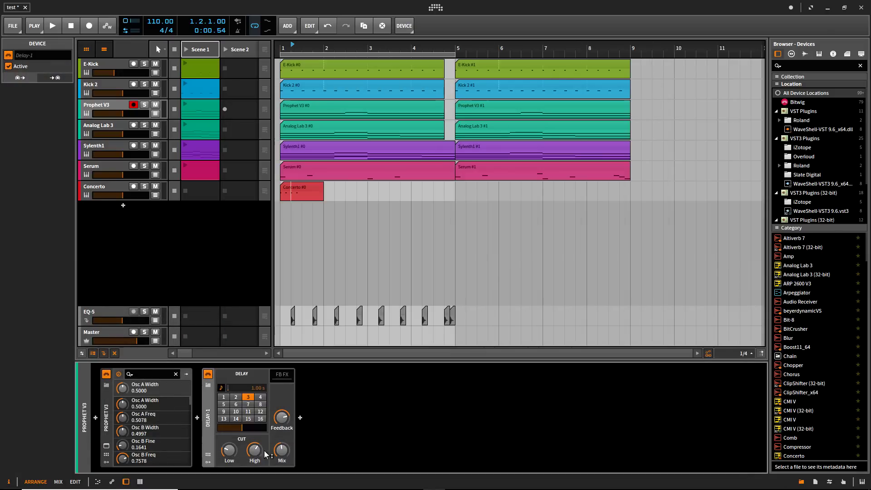
Show the mixer below the arranger, compare it with the Mix layout and return to Arrange.
{"action": "left_click", "coordinate": [140, 483]}
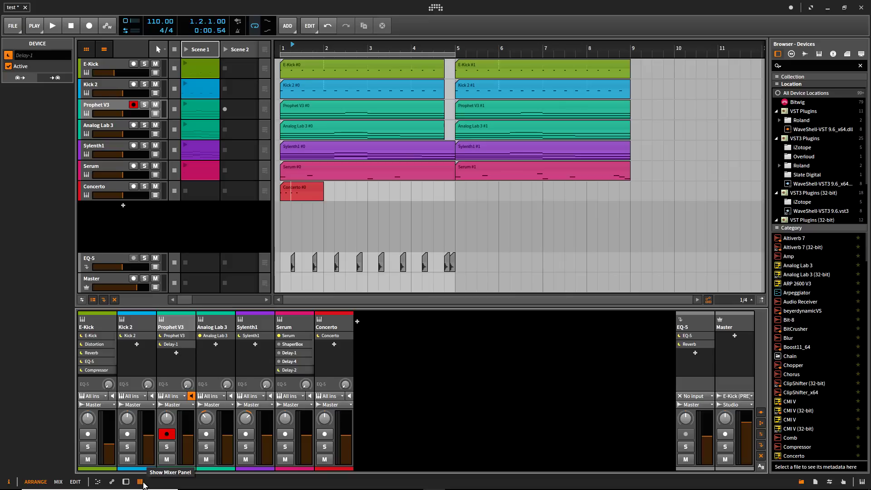
{"action": "left_click", "coordinate": [60, 484]}
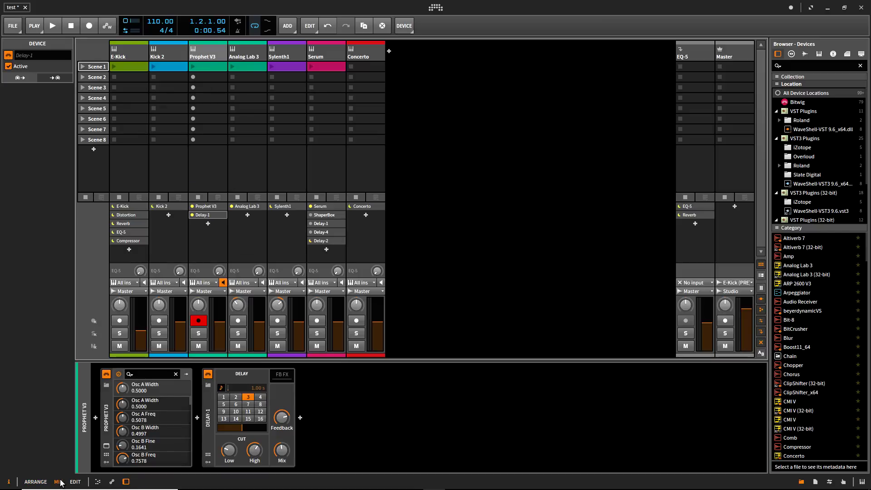
{"action": "left_click", "coordinate": [36, 481]}
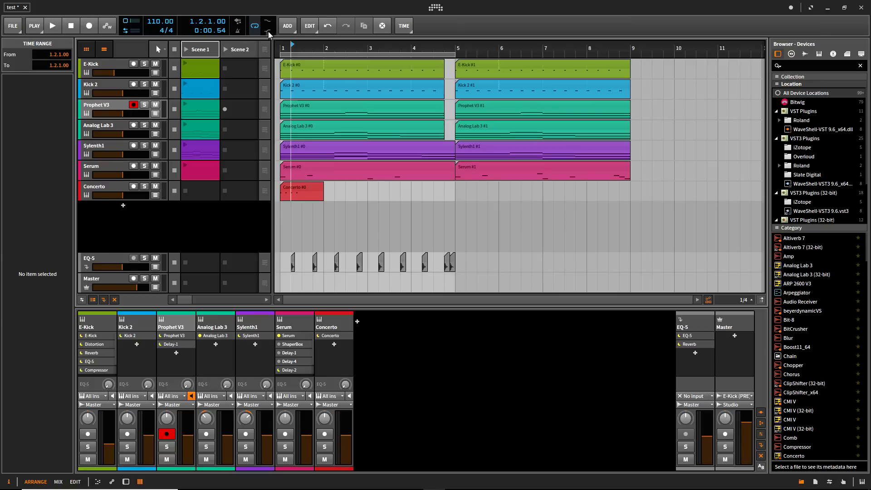
Toggle arranger looping off and back on, and widen the clip launcher to reveal Scene 3.
{"action": "left_click", "coordinate": [254, 26]}
{"action": "left_click", "coordinate": [253, 26]}
{"action": "left_click_drag", "start_coordinate": [278, 69], "coordinate": [321, 69]}
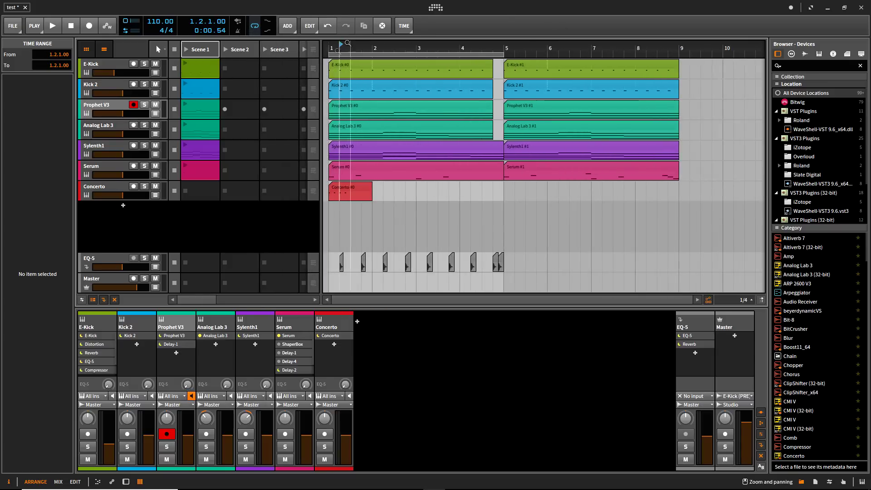
Play the arrangement from bar 1 and stop the playback.
{"action": "left_click", "coordinate": [332, 49]}
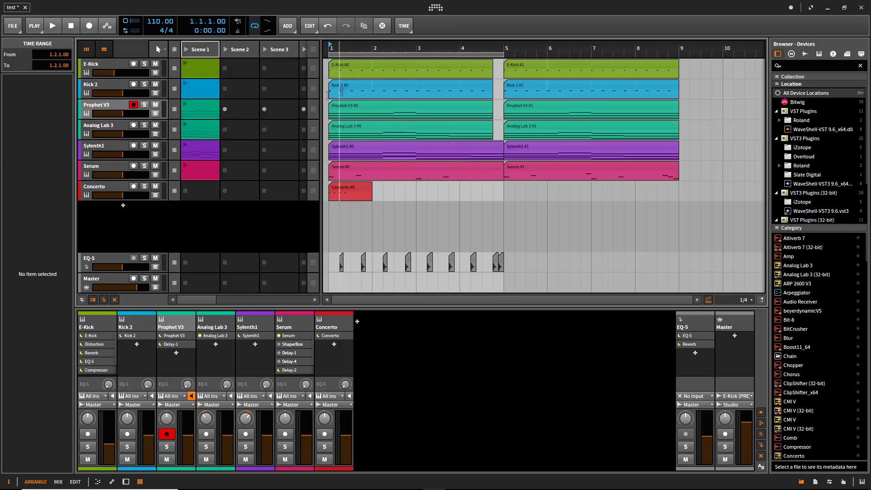
{"action": "key", "text": "space"}
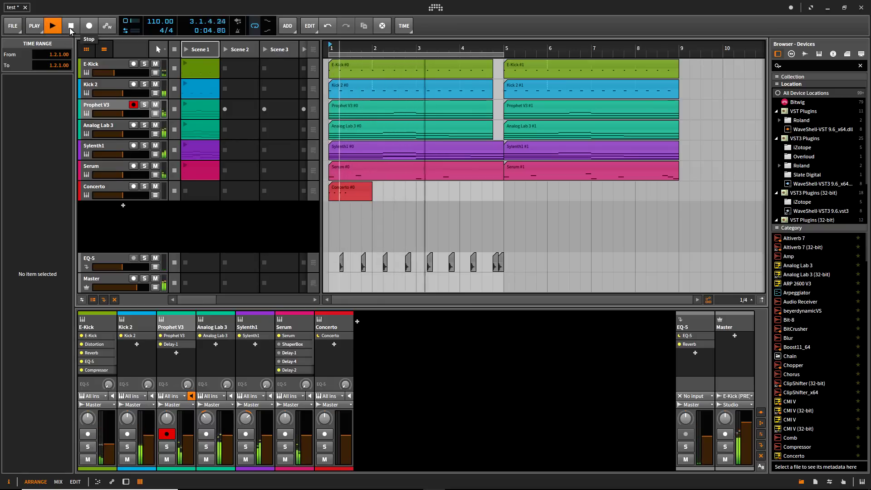
{"action": "left_click", "coordinate": [70, 29]}
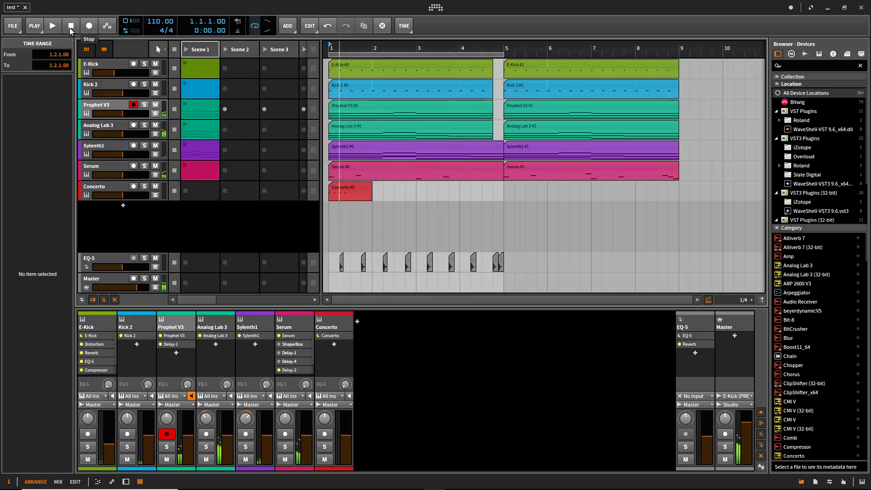
Launch Scene 1 from the clip launcher, stop and relaunch it, and stop all launcher clips.
{"action": "left_click", "coordinate": [186, 49]}
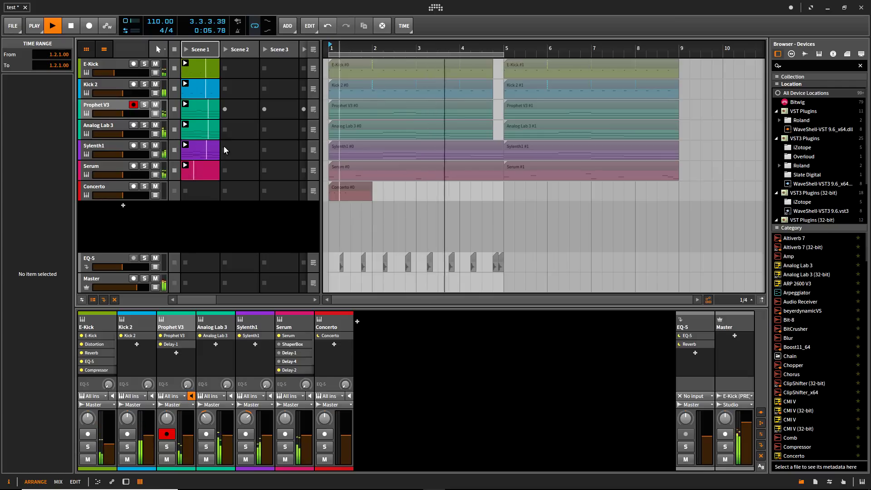
{"action": "left_click", "coordinate": [72, 26]}
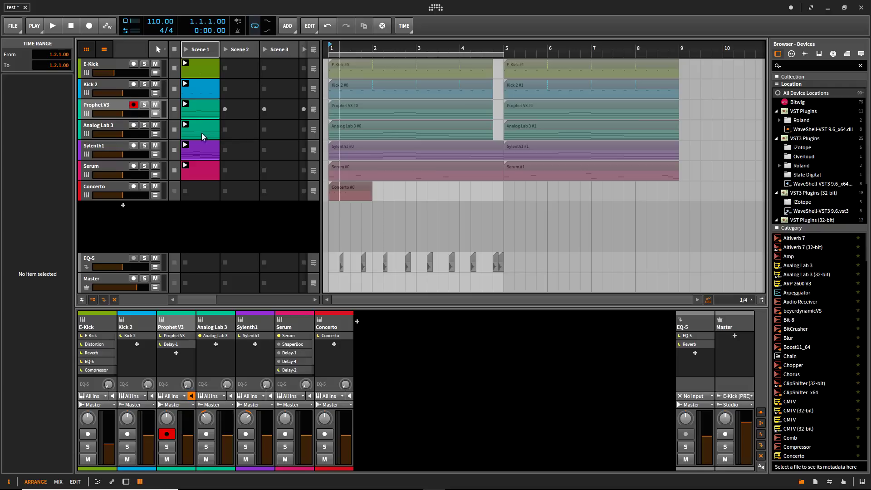
{"action": "left_click", "coordinate": [185, 48]}
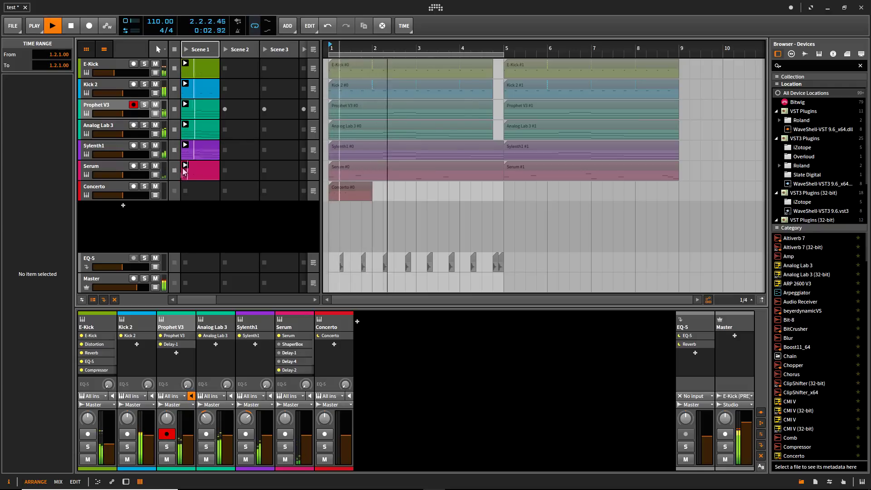
{"action": "left_click", "coordinate": [174, 51]}
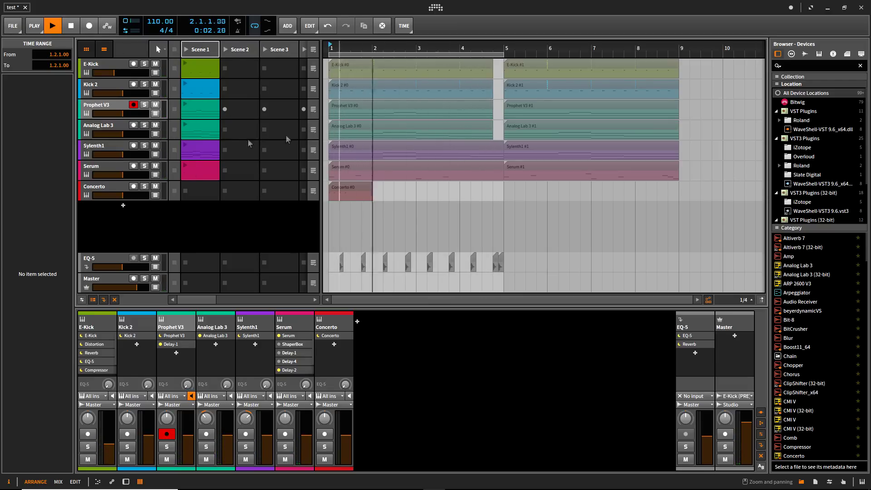
Copy arranger clips into the launcher: Analog Lab 3 and Serum to their Scene 2 slots, Concerto to Serum's Scene 3 slot, and stop playback.
{"action": "left_click_drag", "start_coordinate": [355, 125], "coordinate": [256, 137]}
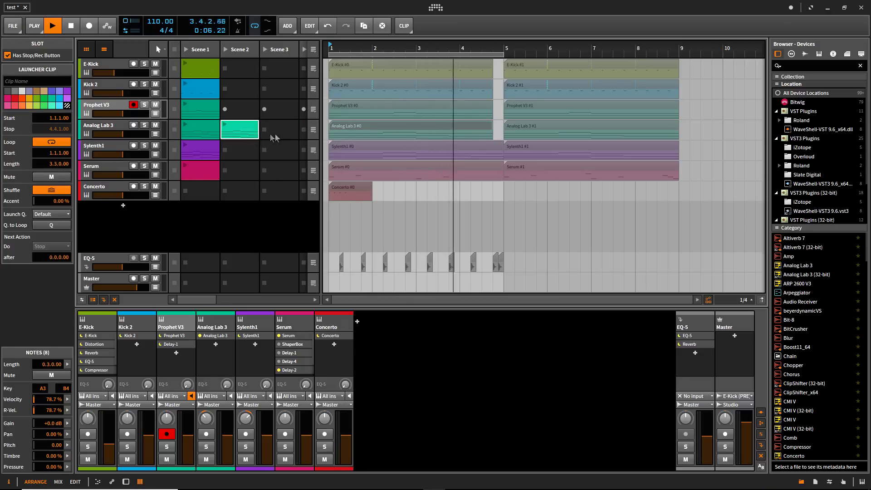
{"action": "left_click_drag", "start_coordinate": [372, 168], "coordinate": [241, 169]}
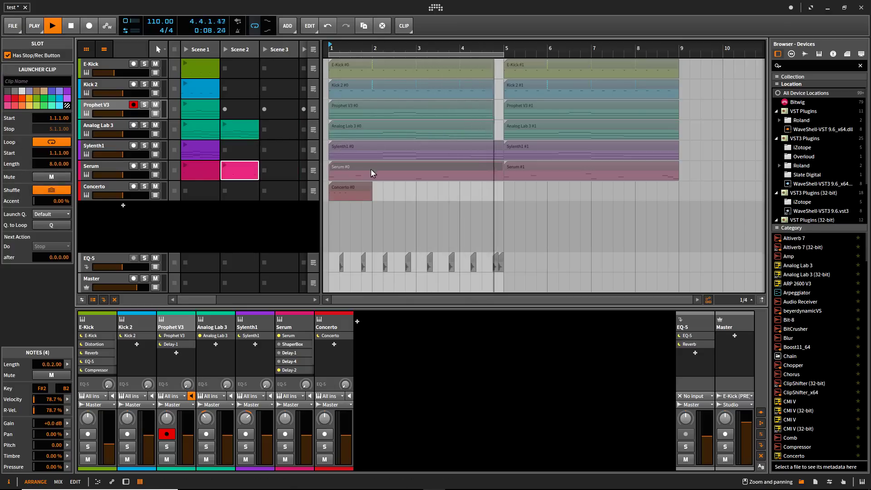
{"action": "left_click_drag", "start_coordinate": [350, 186], "coordinate": [279, 171]}
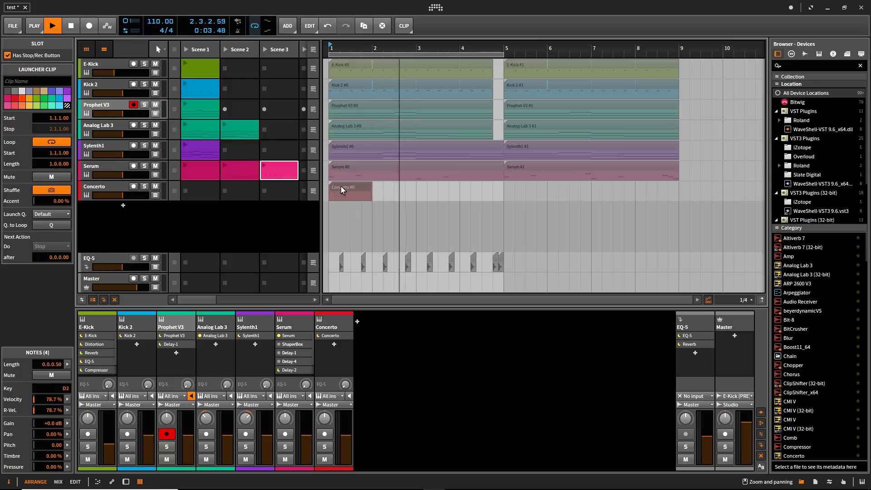
{"action": "left_click", "coordinate": [75, 28]}
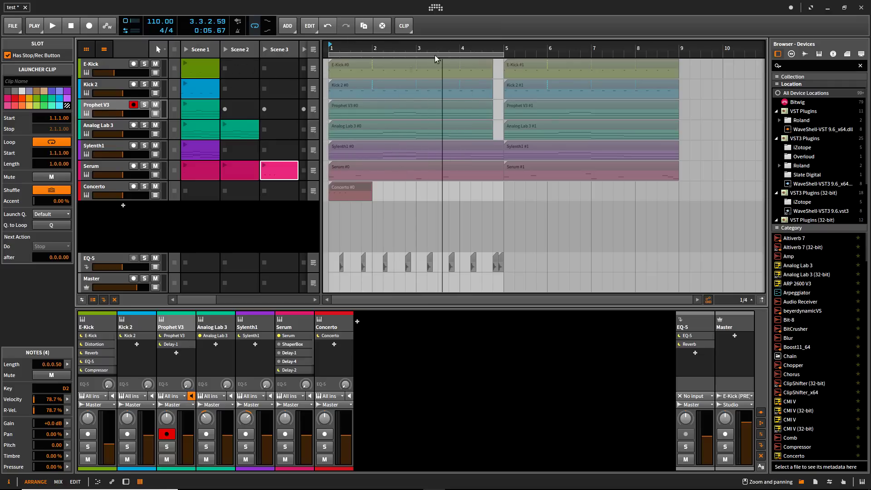
Switch all tracks back to arranger playback, then play the arrangement and stop it.
{"action": "left_click", "coordinate": [314, 49]}
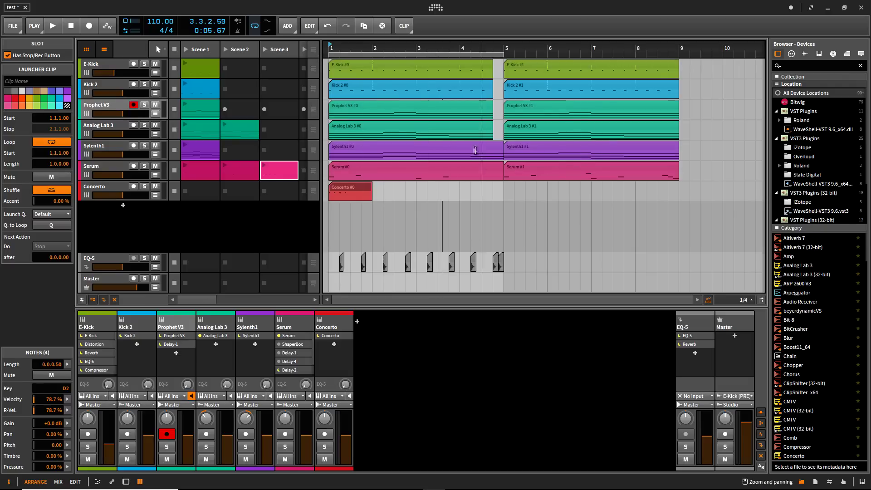
{"action": "left_click", "coordinate": [60, 27]}
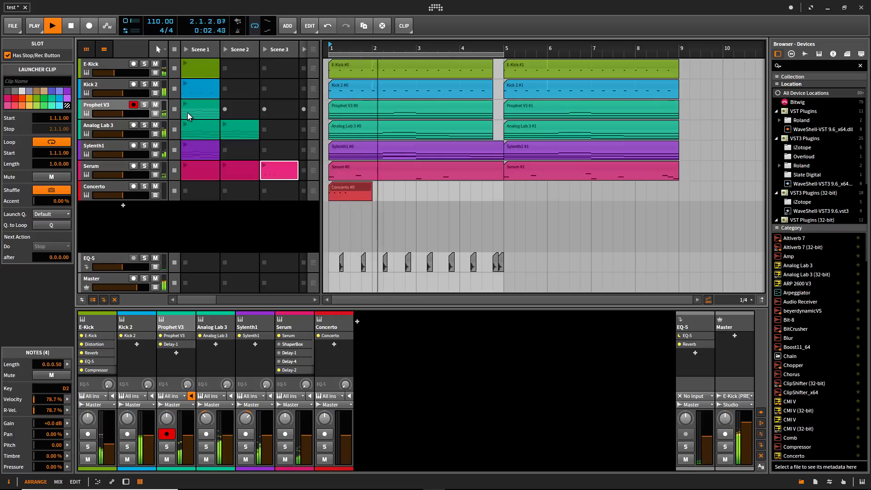
{"action": "left_click", "coordinate": [71, 25]}
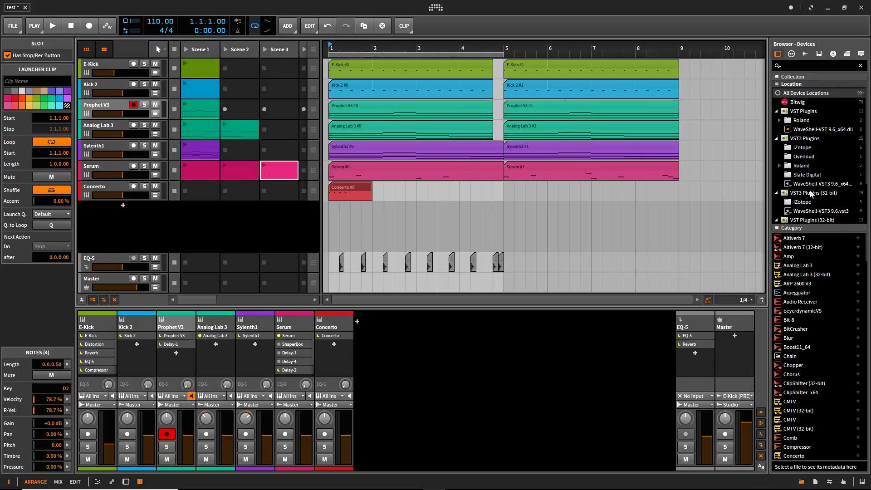
Examine the browser's Presets, Multisamples, Music, Clips and Files categories, scrolling the sound library folders and collapsing Library Locations.
{"action": "left_click", "coordinate": [791, 54]}
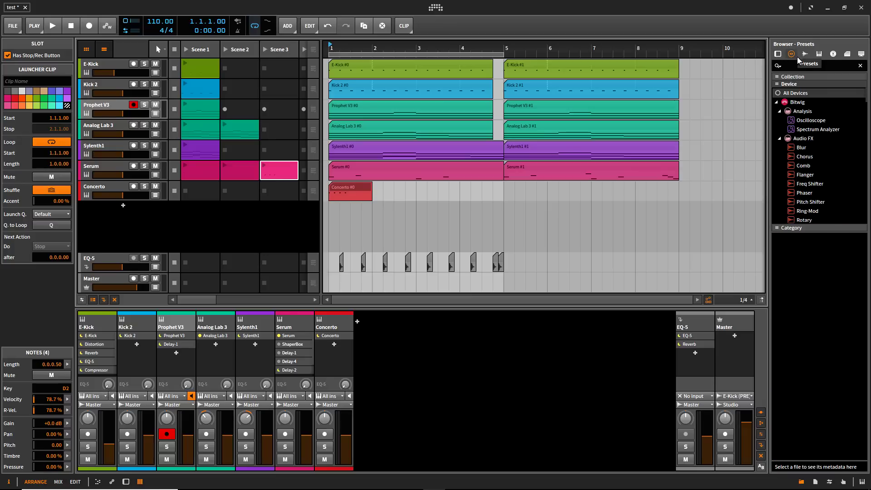
{"action": "left_click", "coordinate": [805, 54]}
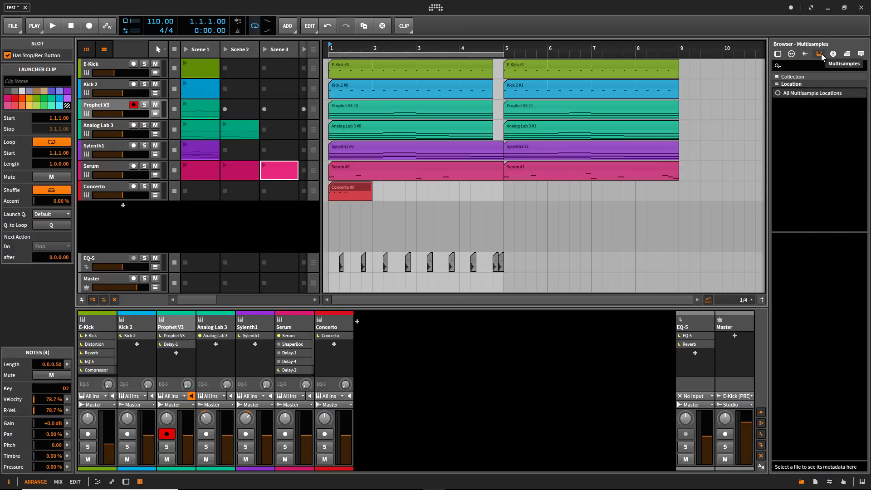
{"action": "left_click", "coordinate": [833, 54]}
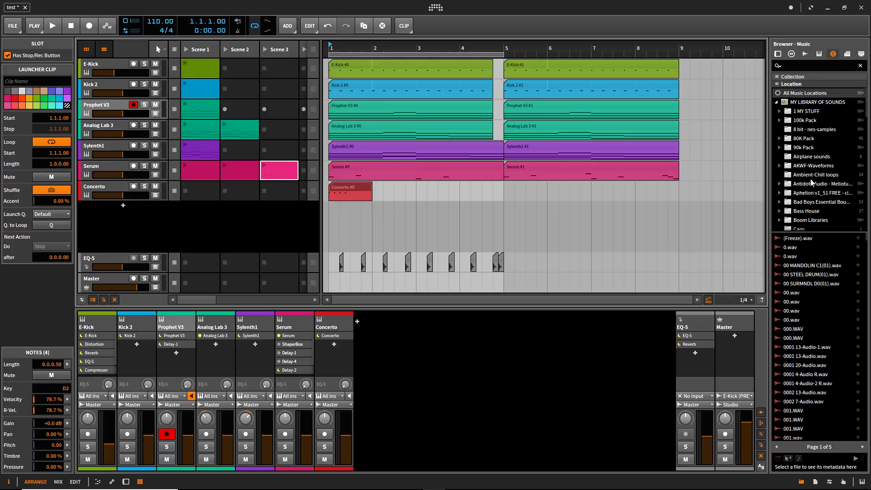
{"action": "scroll", "coordinate": [809, 178], "scroll_direction": "down", "scroll_amount": 10}
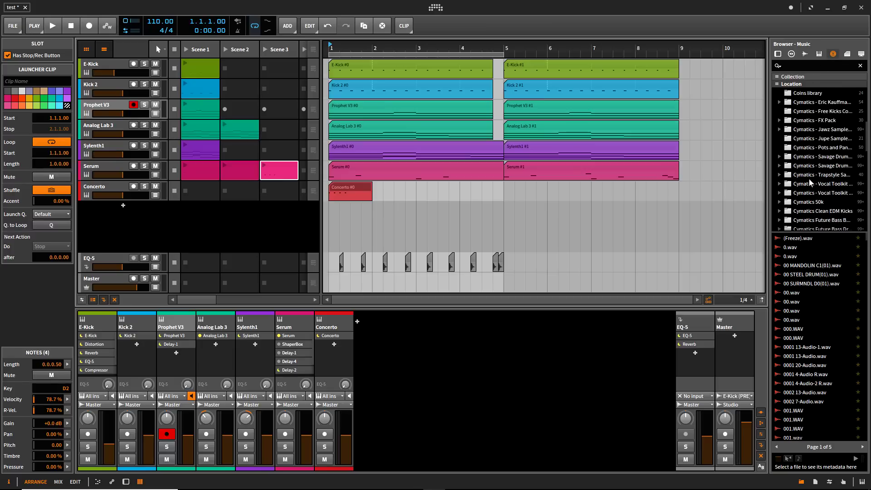
{"action": "scroll", "coordinate": [808, 191], "scroll_direction": "up", "scroll_amount": 5}
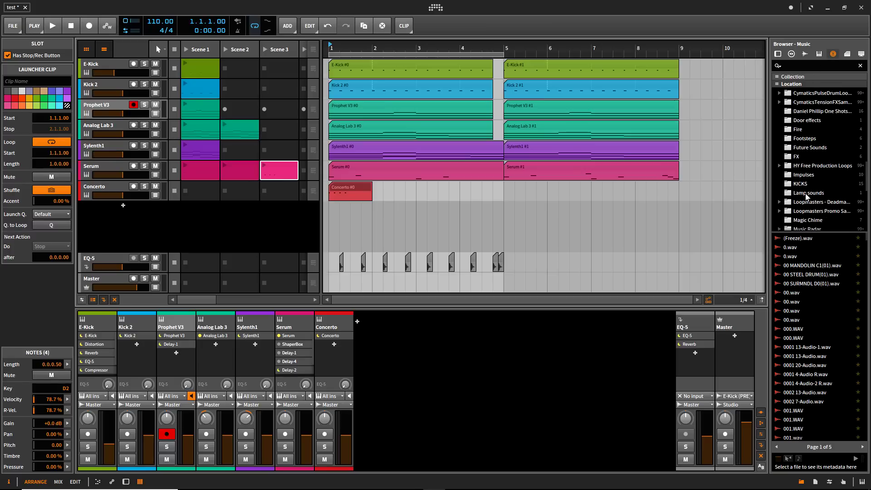
{"action": "left_click", "coordinate": [846, 55]}
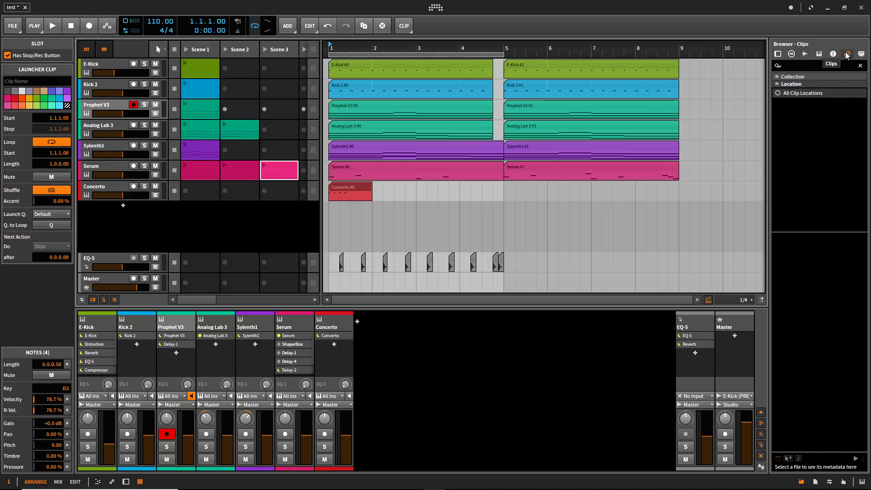
{"action": "left_click", "coordinate": [860, 54]}
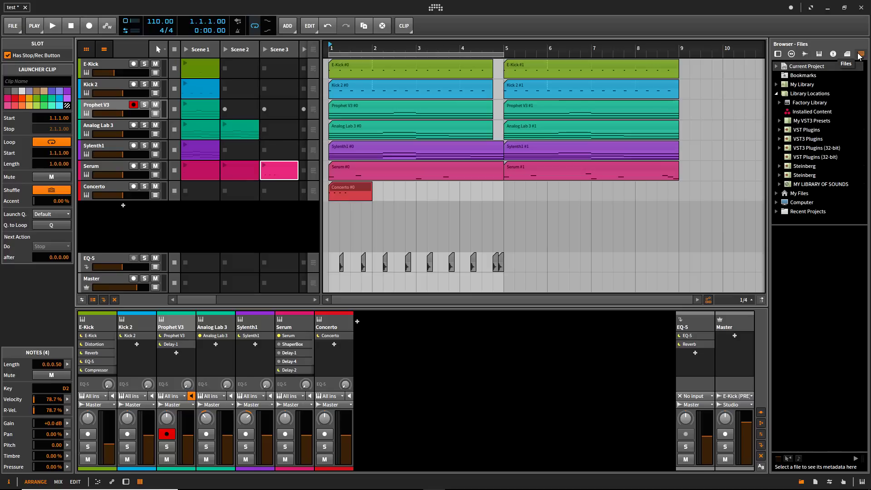
{"action": "left_click", "coordinate": [777, 93]}
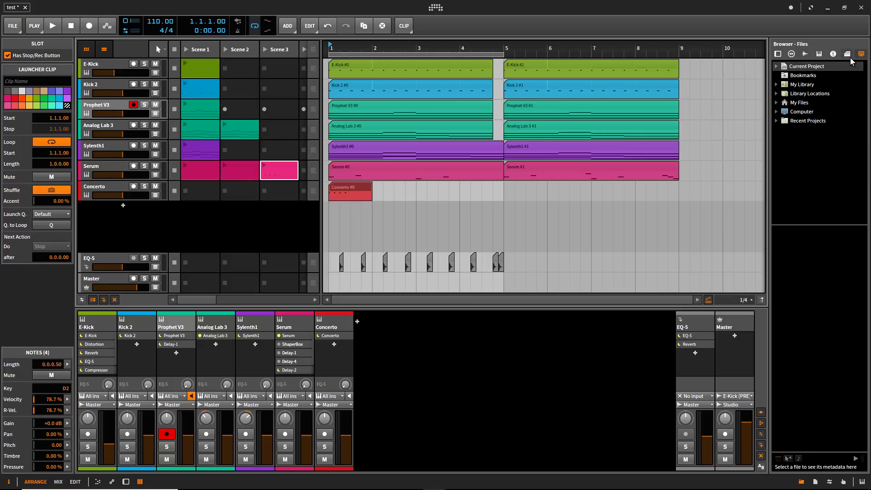
Filter the Music browser to the Airplane sounds folder, and preview and stop airplane-fly-over-01.wav.
{"action": "left_click", "coordinate": [819, 54]}
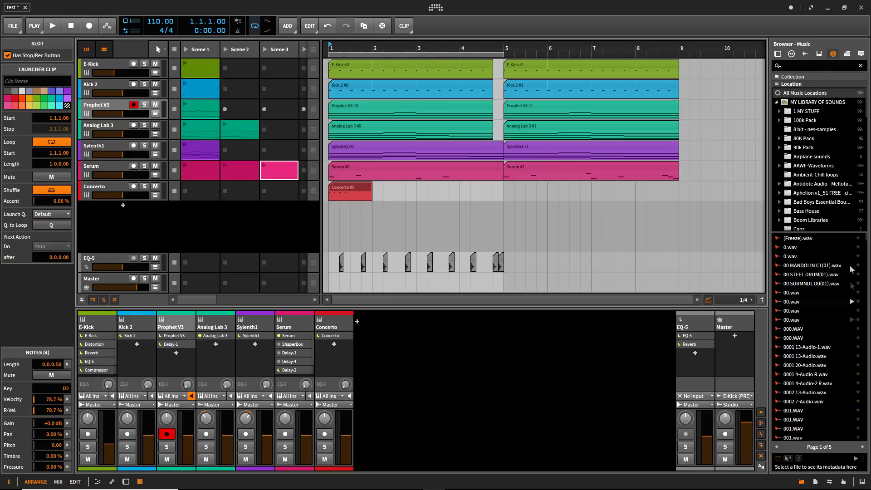
{"action": "left_click", "coordinate": [800, 158]}
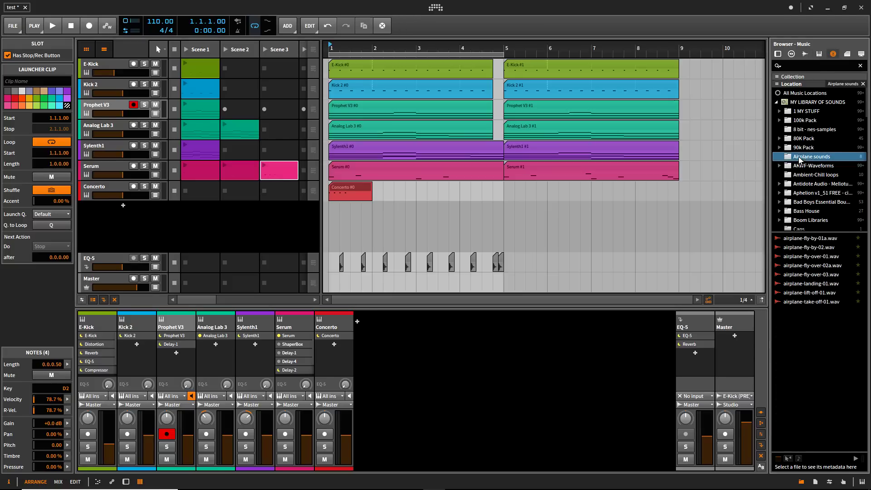
{"action": "left_click", "coordinate": [853, 257]}
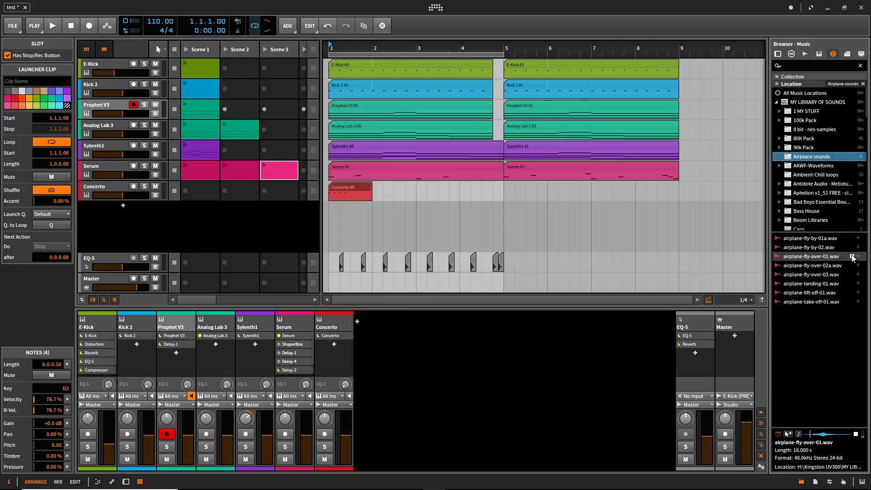
{"action": "left_click", "coordinate": [857, 435]}
Try the sample preview options and audition airplane-landing-01.wav, airplane-fly-over-02a.wav and airplane-fly-by-02.wav.
{"action": "mouse_move", "coordinate": [787, 435]}
{"action": "left_click_drag", "start_coordinate": [778, 434], "coordinate": [778, 437]}
{"action": "left_click", "coordinate": [778, 434]}
{"action": "left_click", "coordinate": [809, 282]}
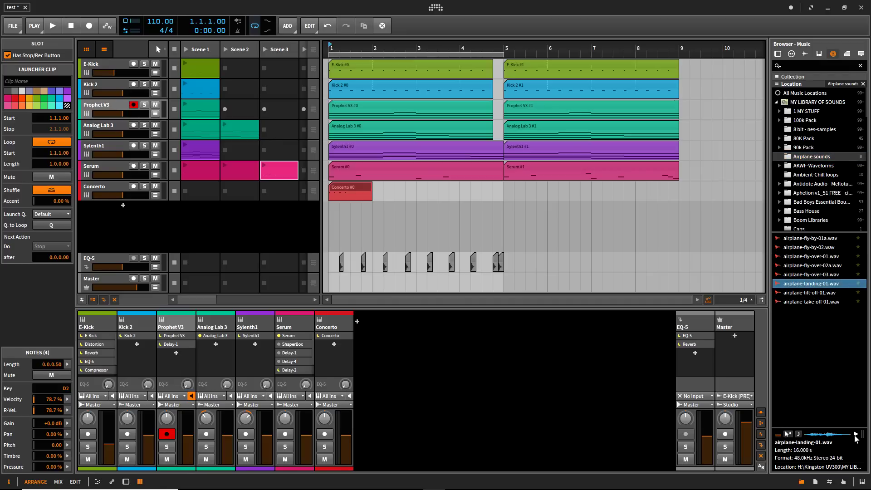
{"action": "left_click", "coordinate": [803, 267]}
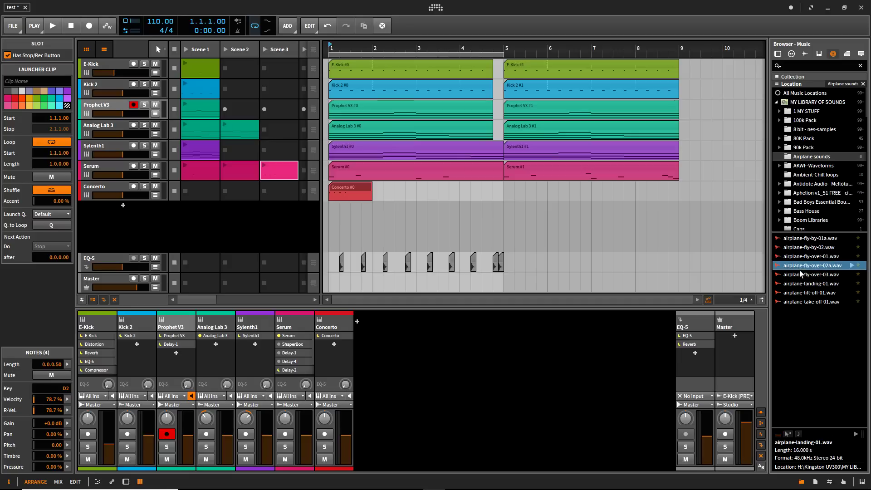
{"action": "left_click", "coordinate": [807, 248]}
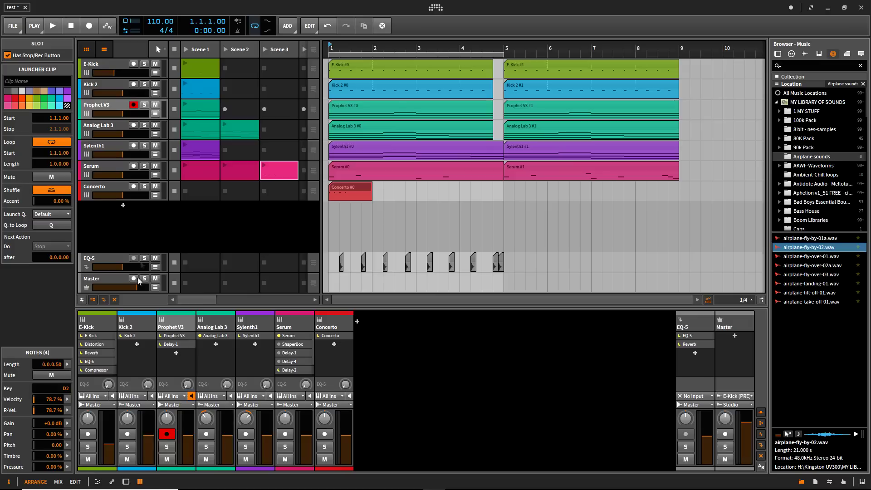
Hide the clip launcher in the Arrange layout, and view the Mix and Edit layouts before returning to Arrange.
{"action": "left_click", "coordinate": [114, 300]}
{"action": "left_click", "coordinate": [90, 49]}
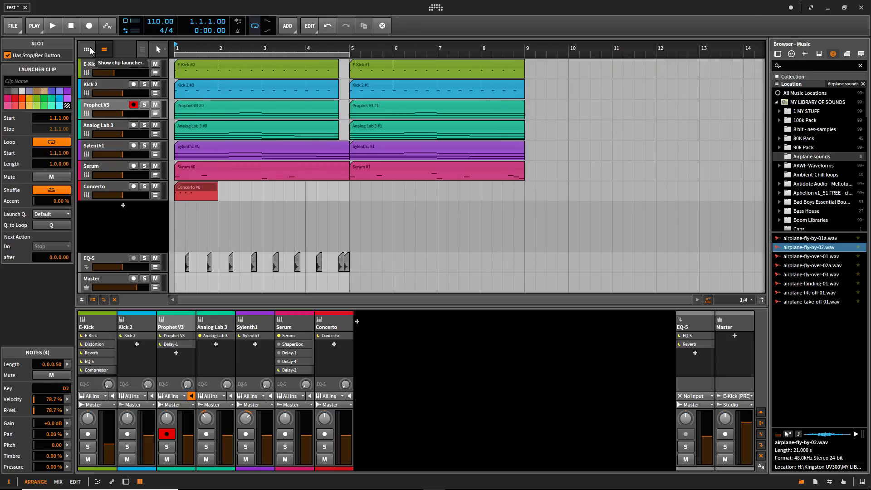
{"action": "left_click", "coordinate": [63, 483]}
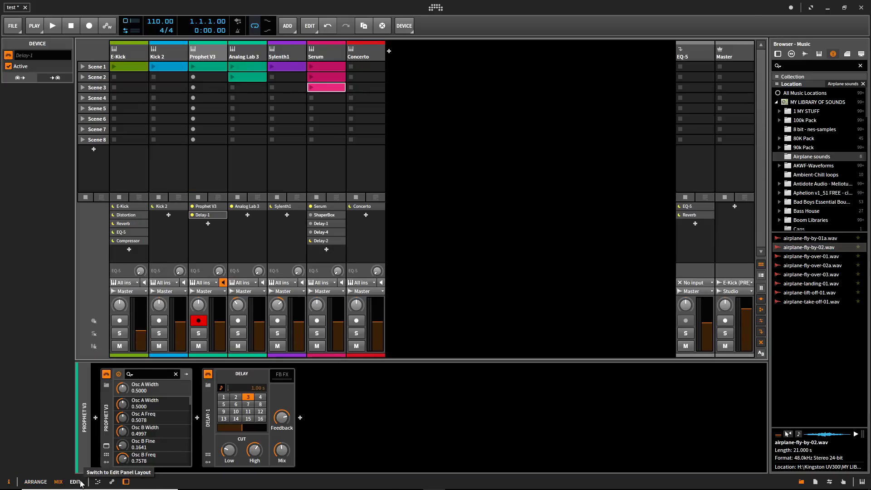
{"action": "left_click", "coordinate": [76, 483]}
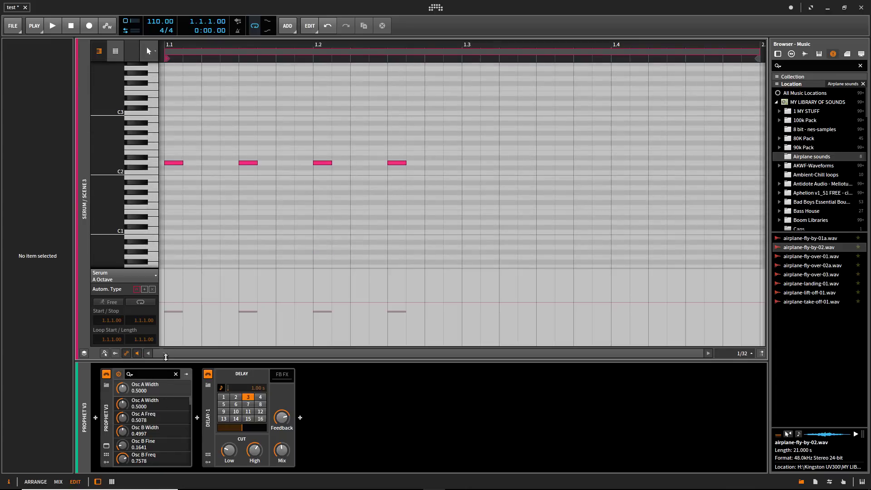
{"action": "left_click", "coordinate": [34, 482]}
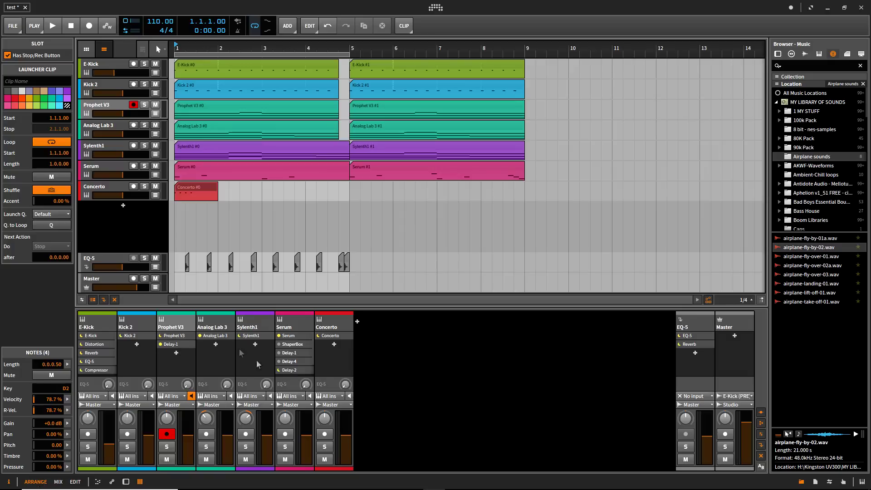
Switch between the device and mixer panels in the Arrange layout, and show and hide the mixer panel in the Edit layout.
{"action": "left_click", "coordinate": [126, 483]}
{"action": "left_click", "coordinate": [140, 482]}
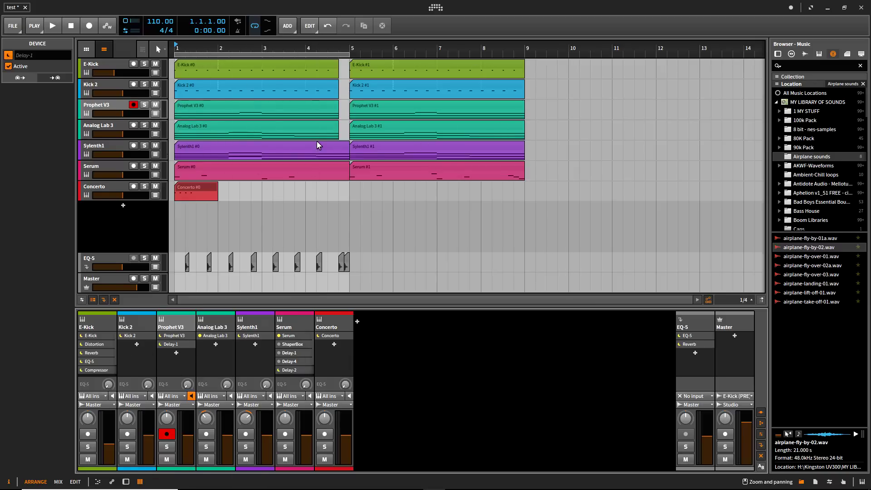
{"action": "left_click", "coordinate": [77, 482]}
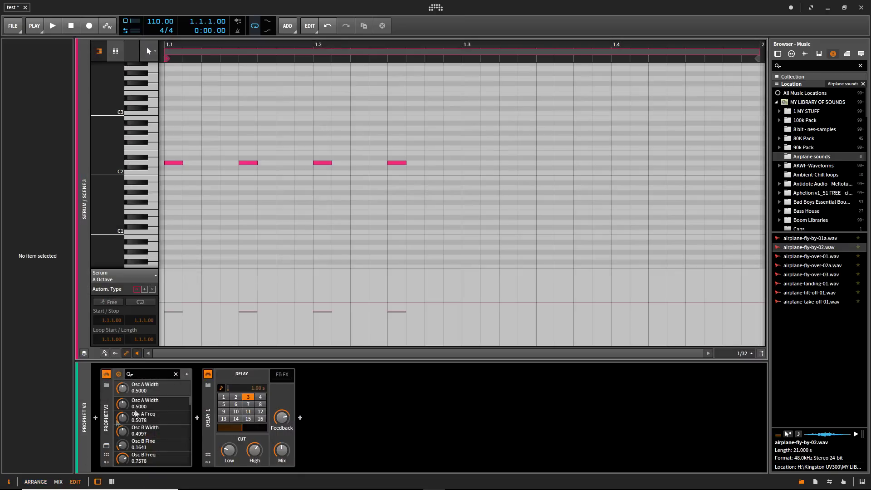
{"action": "left_click", "coordinate": [112, 482]}
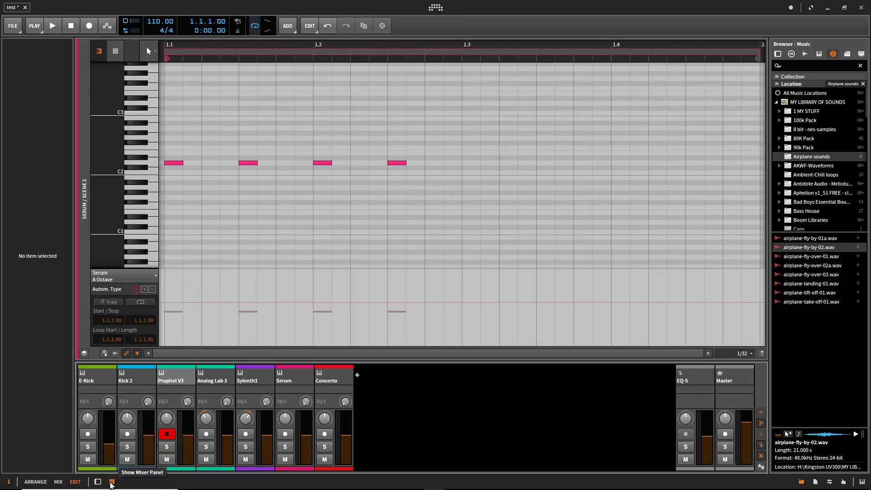
{"action": "left_click", "coordinate": [111, 482]}
Compare the Mix, Arrange and Edit layouts, looking over the inspector, and finish in the Arrange layout.
{"action": "left_click", "coordinate": [58, 482]}
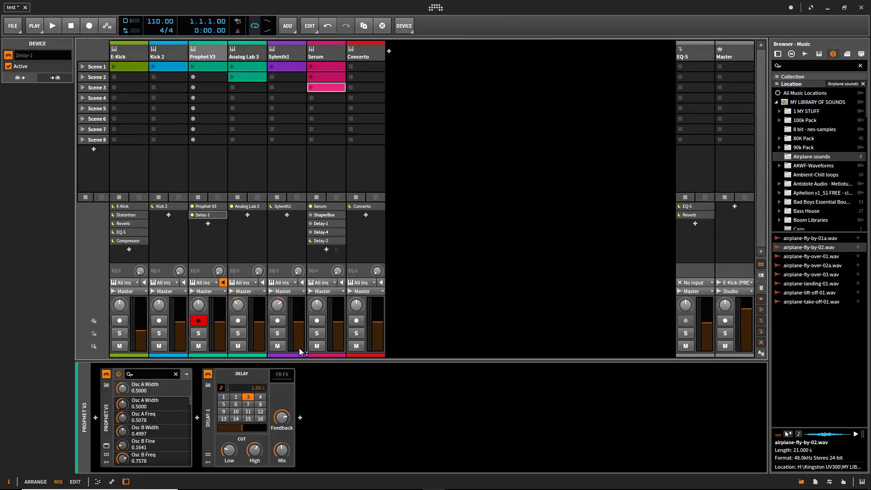
{"action": "left_click", "coordinate": [35, 482]}
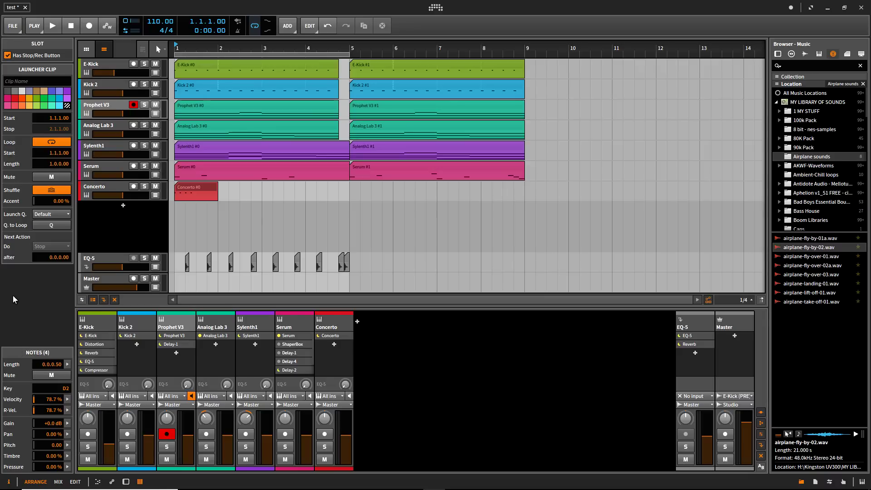
{"action": "left_click", "coordinate": [33, 309]}
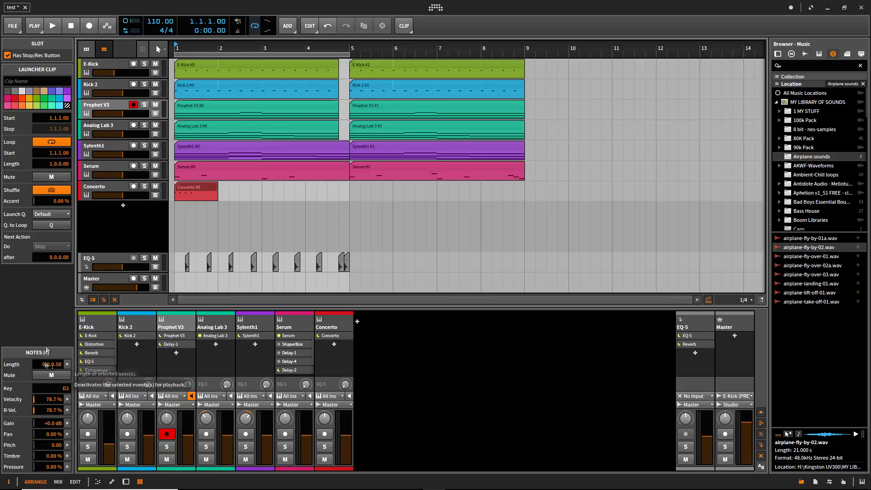
{"action": "left_click", "coordinate": [59, 481]}
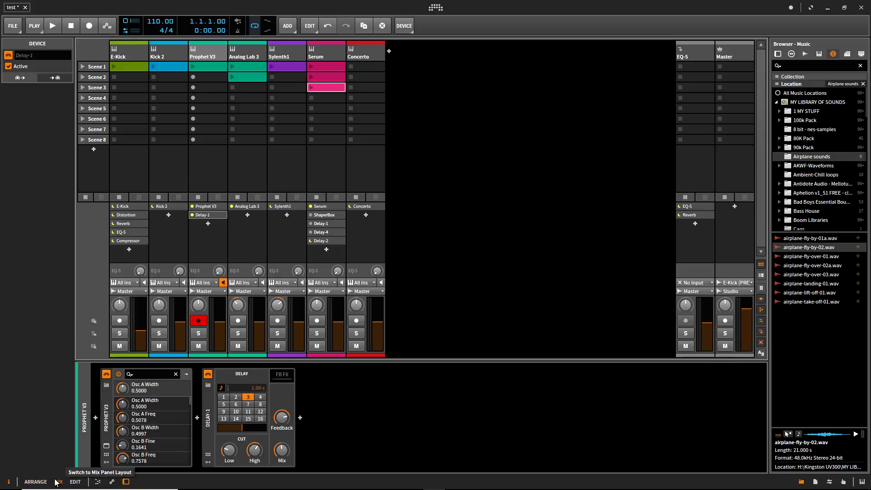
{"action": "key", "text": "alt+3"}
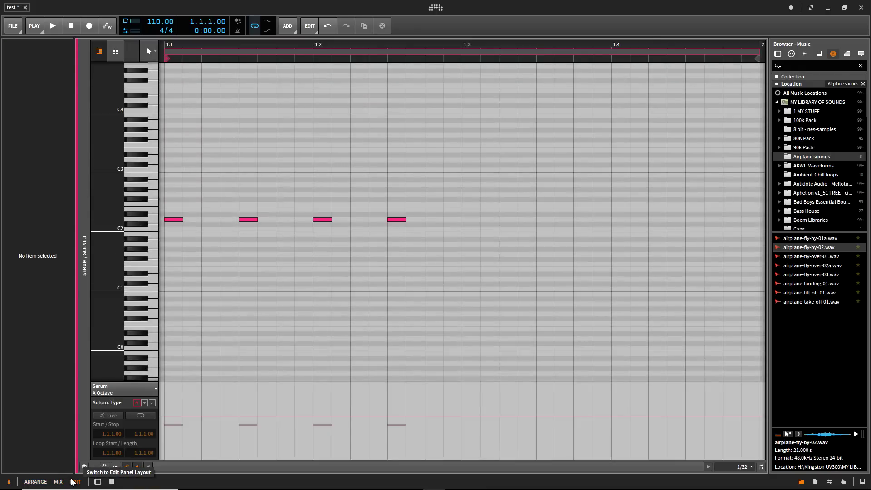
{"action": "left_click", "coordinate": [35, 482]}
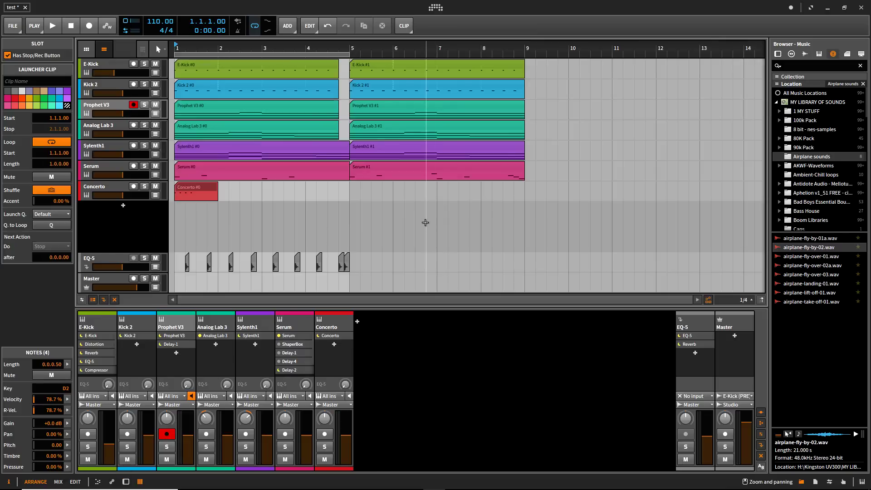